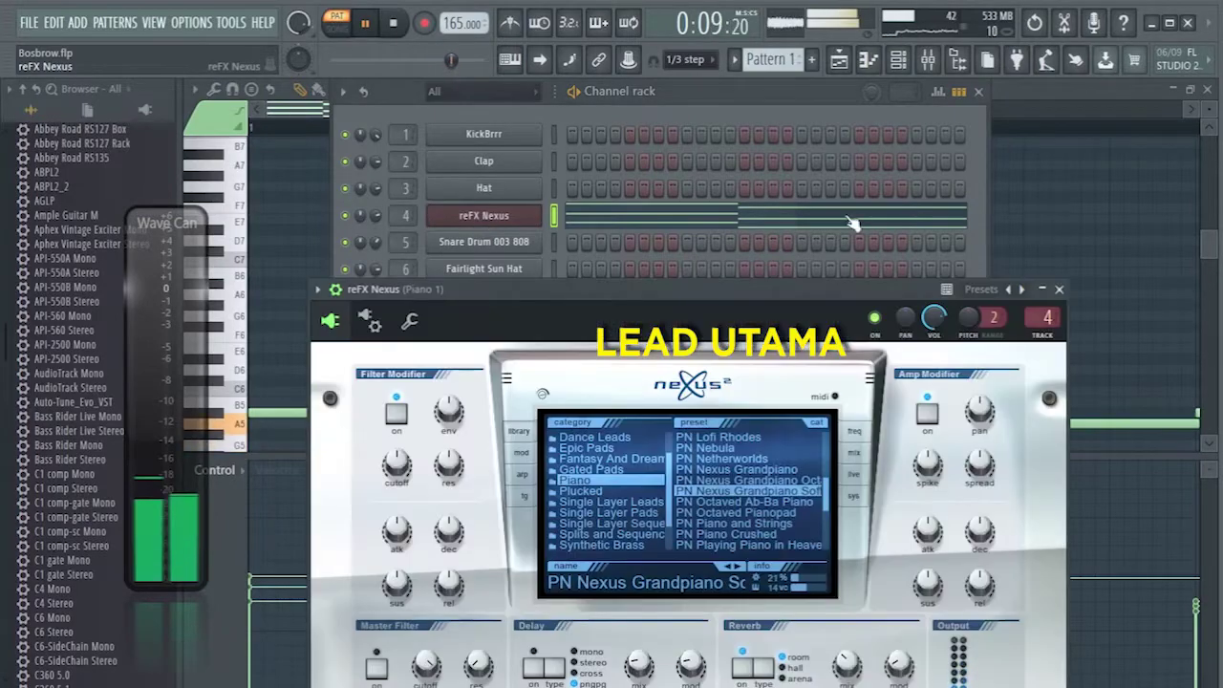
Step: Close the reFX Nexus window, examine the FL Keys instrument settings, and close that plugin too
key("Escape")
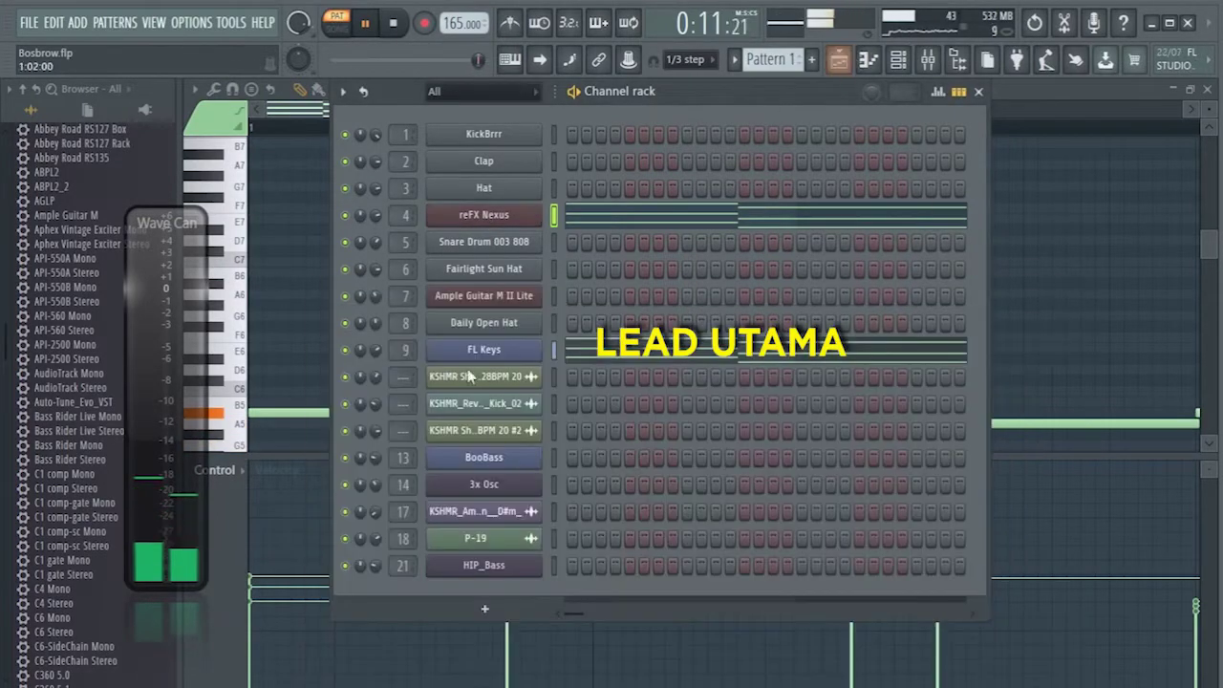
left_click(451, 353)
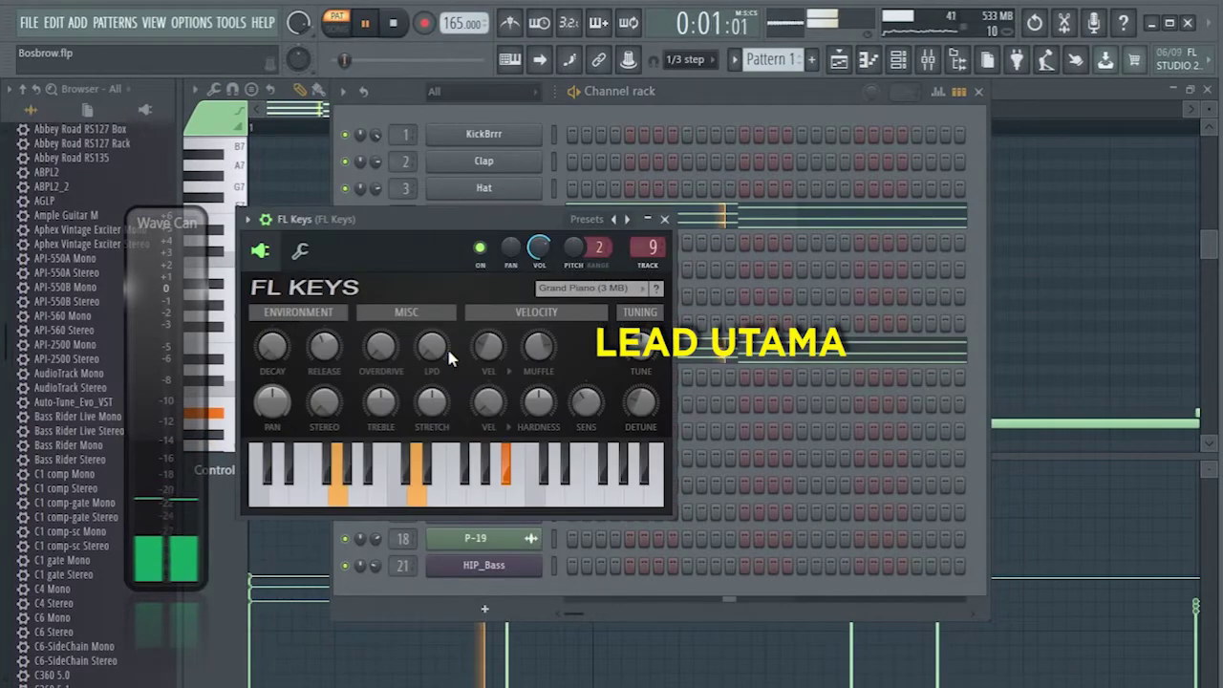
left_click(673, 218)
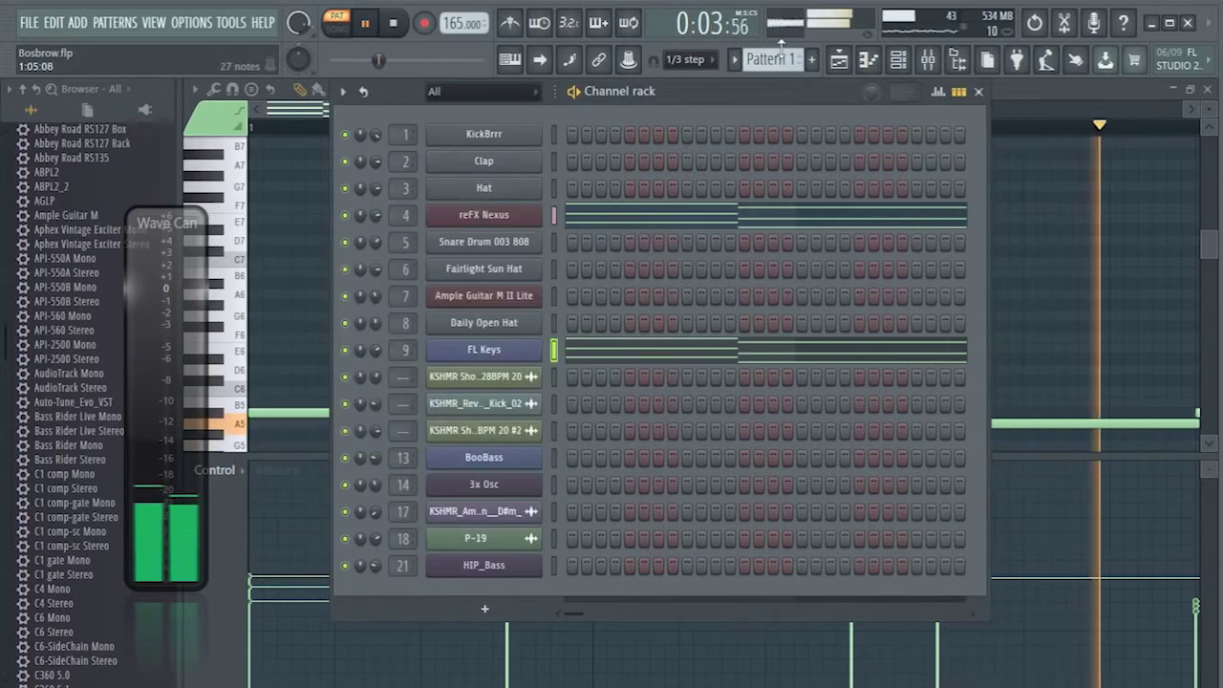
Step: Return to the playlist arrangement and stop the playback of Pattern 1
left_click(838, 59)
left_click(839, 63)
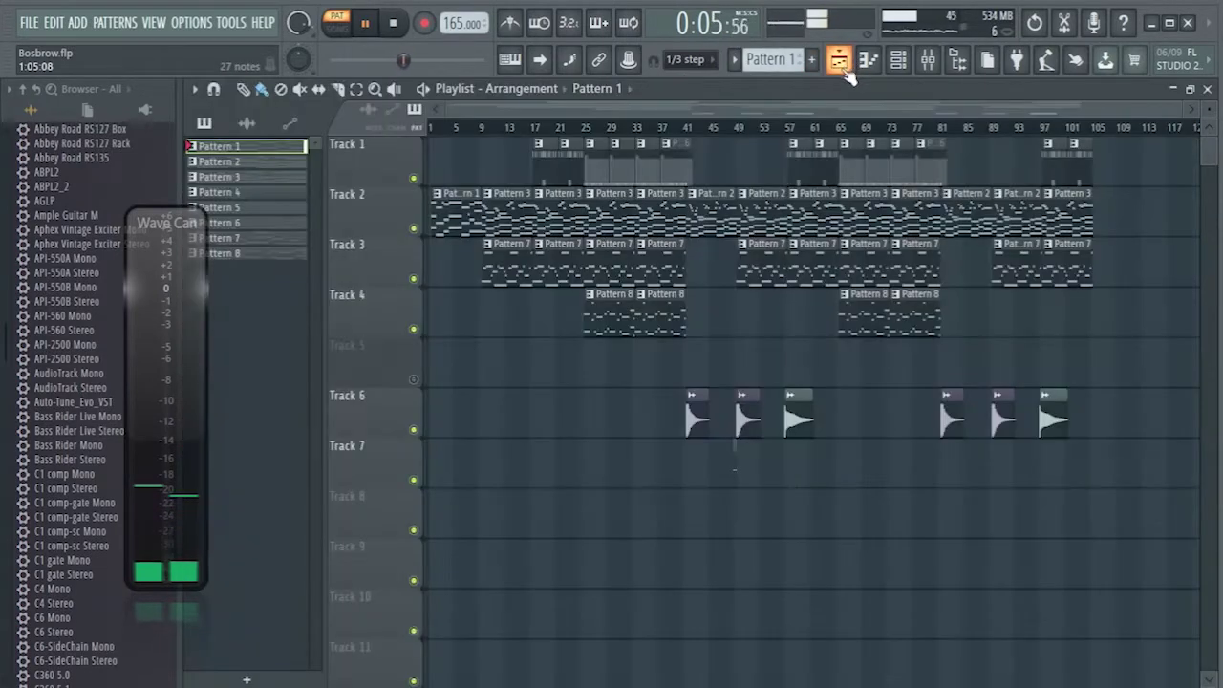
key("space")
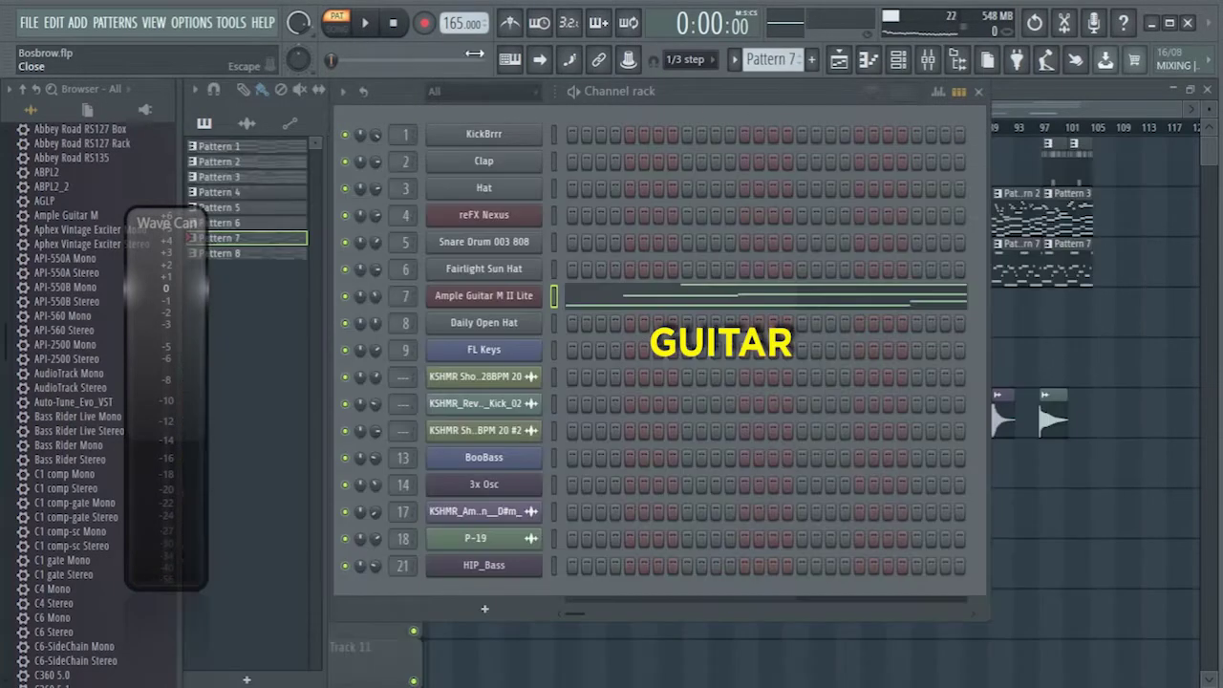
Step: Play Pattern 7 and examine the Ample Guitar M II Lite notes in the piano roll, ending back at the playlist
left_click(367, 25)
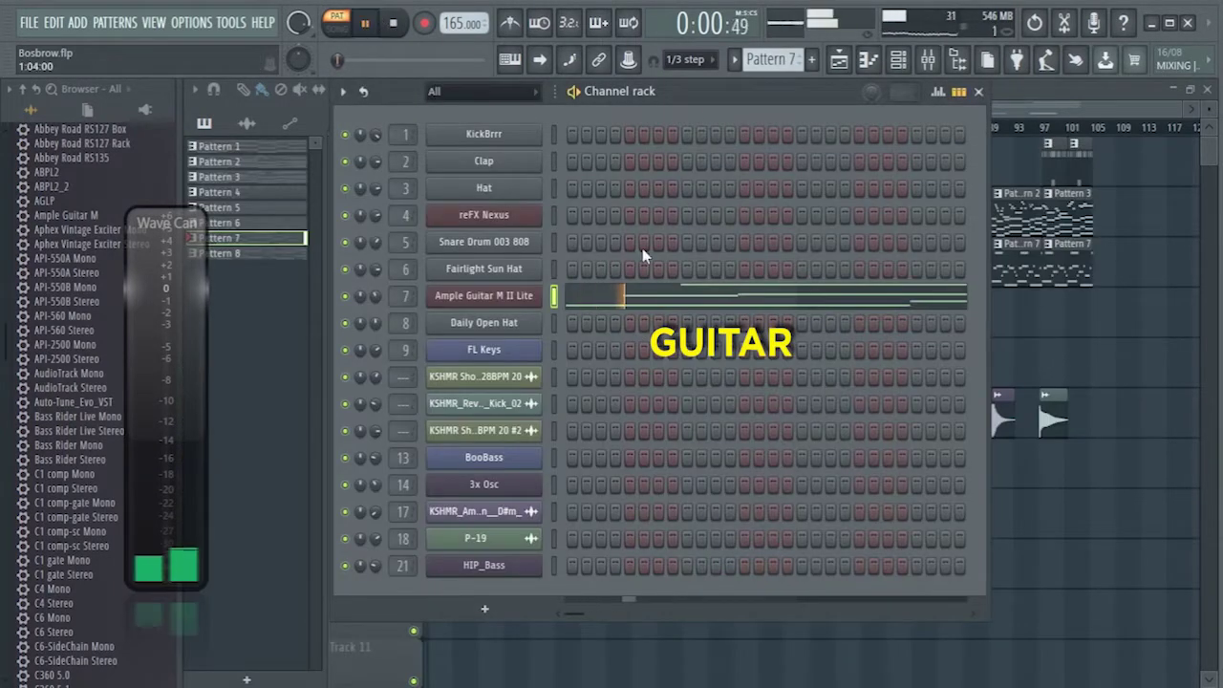
left_click(616, 303)
scroll(606, 281, "down", 3)
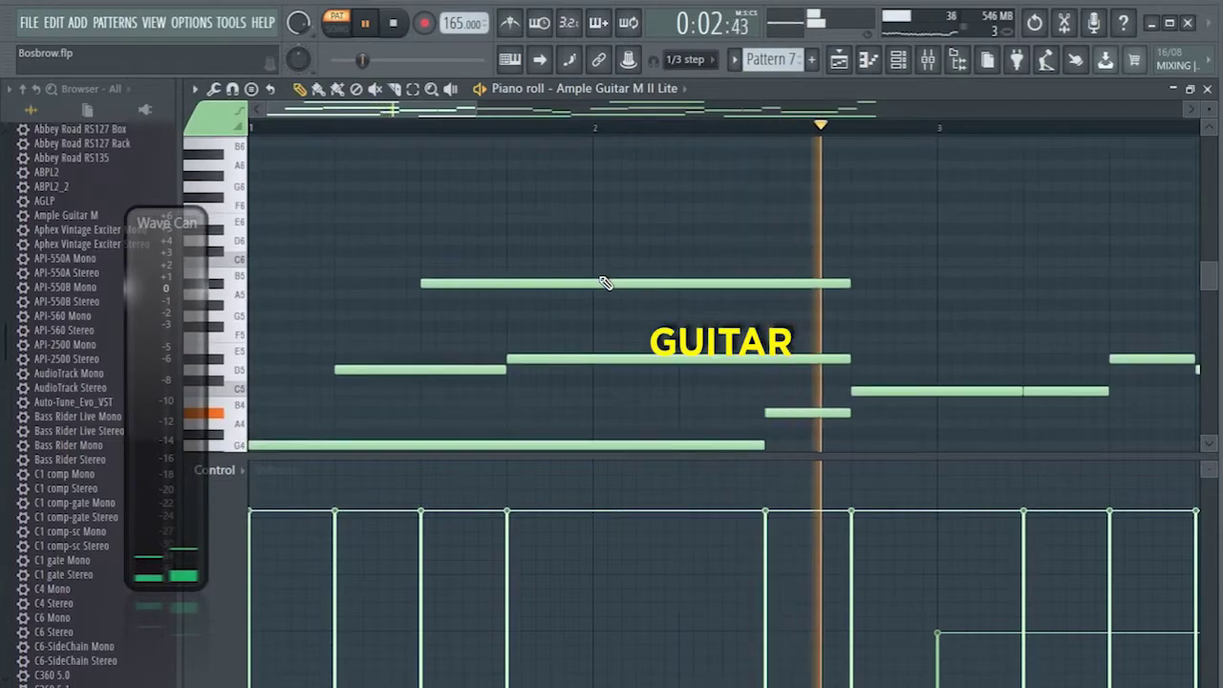
left_click_drag(487, 127, 1113, 349)
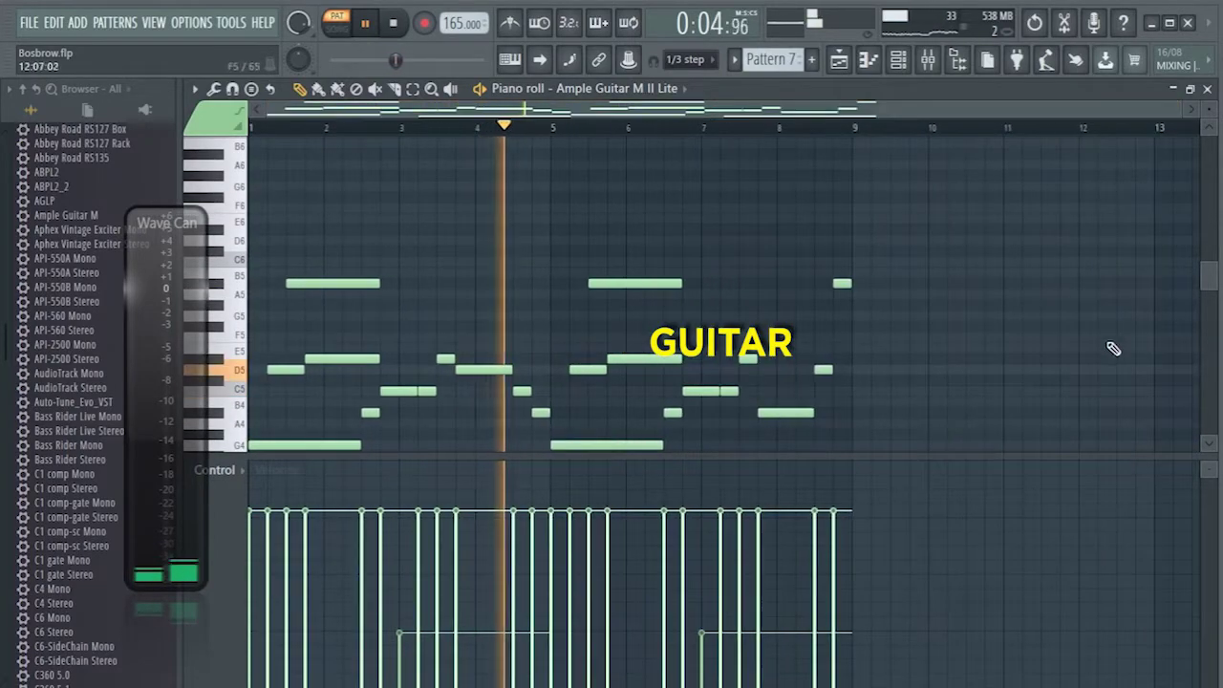
left_click(899, 60)
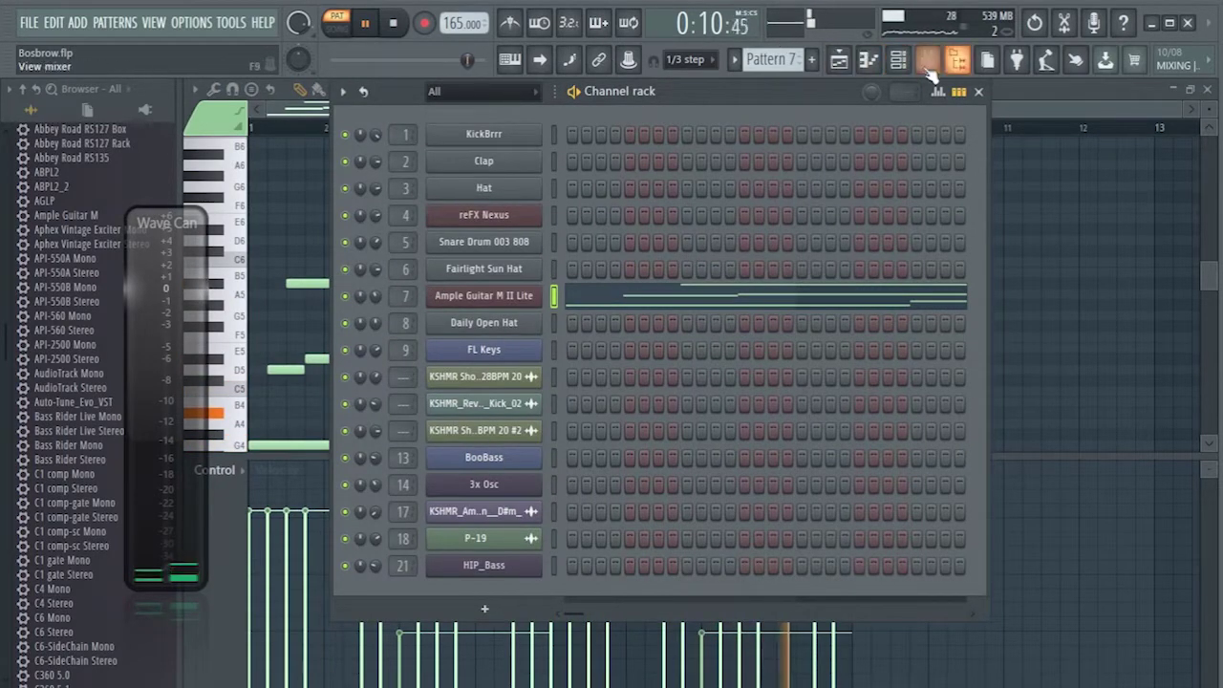
left_click(840, 60)
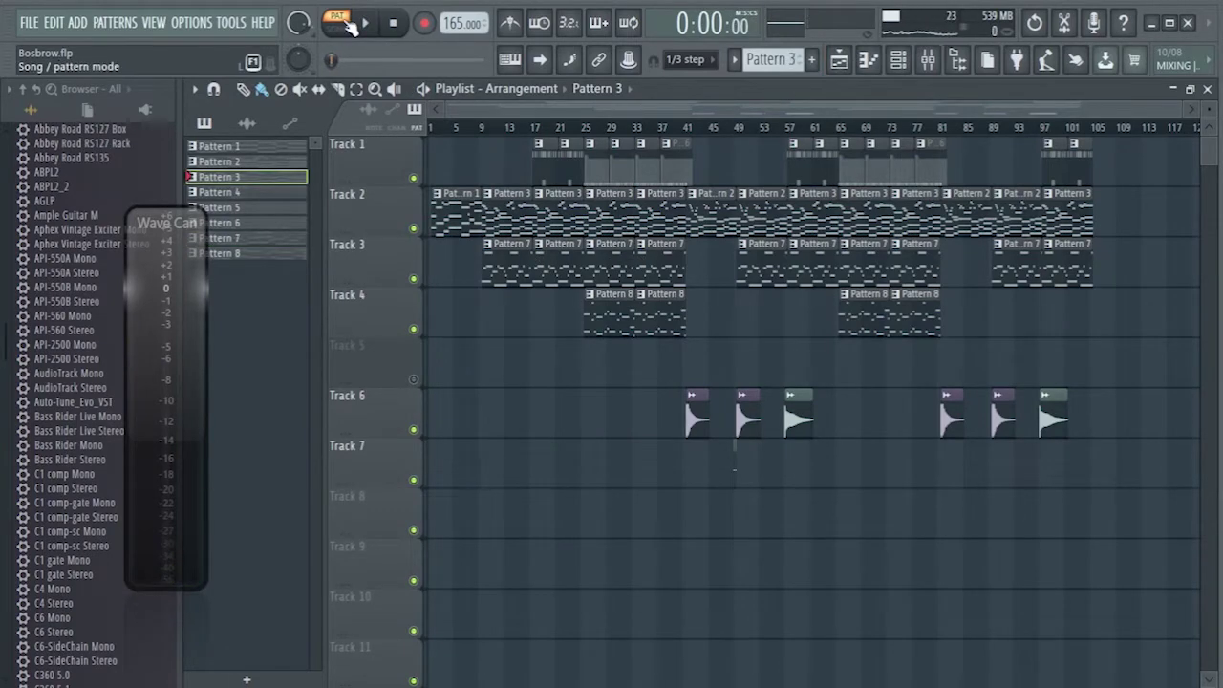
Step: Play Pattern 3 and examine its reFX Nexus melody and chord notes in the piano roll, ending back at the playlist
key("F6")
key("space")
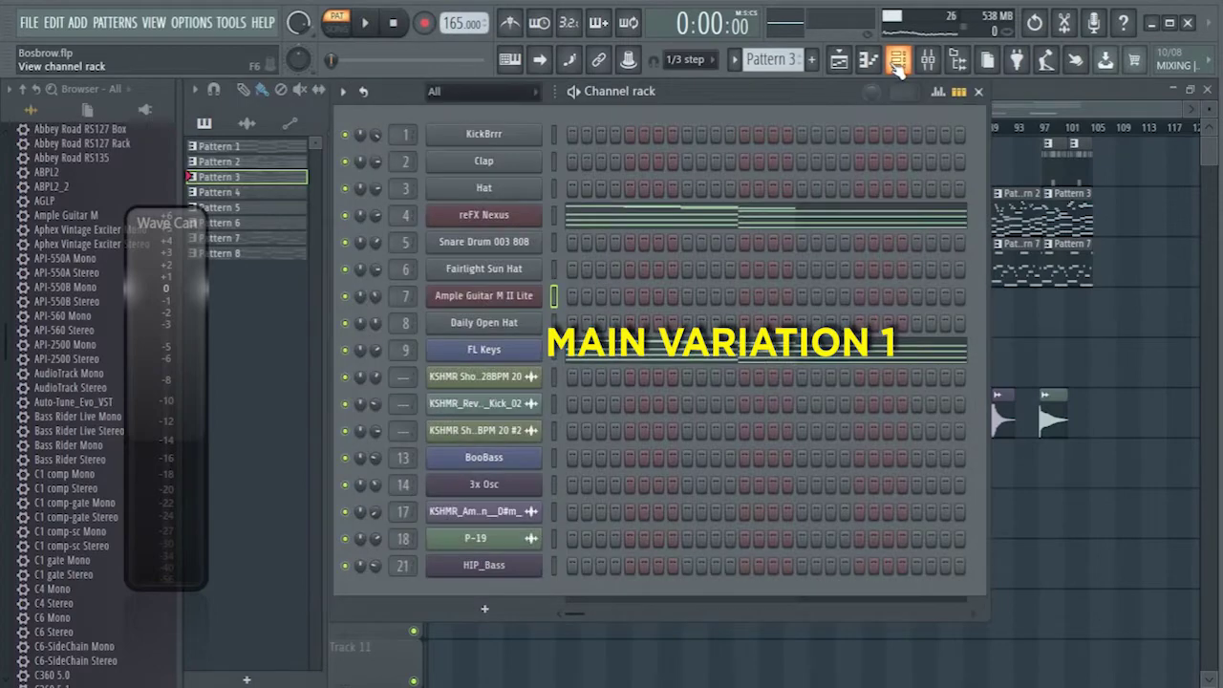
left_click(609, 220)
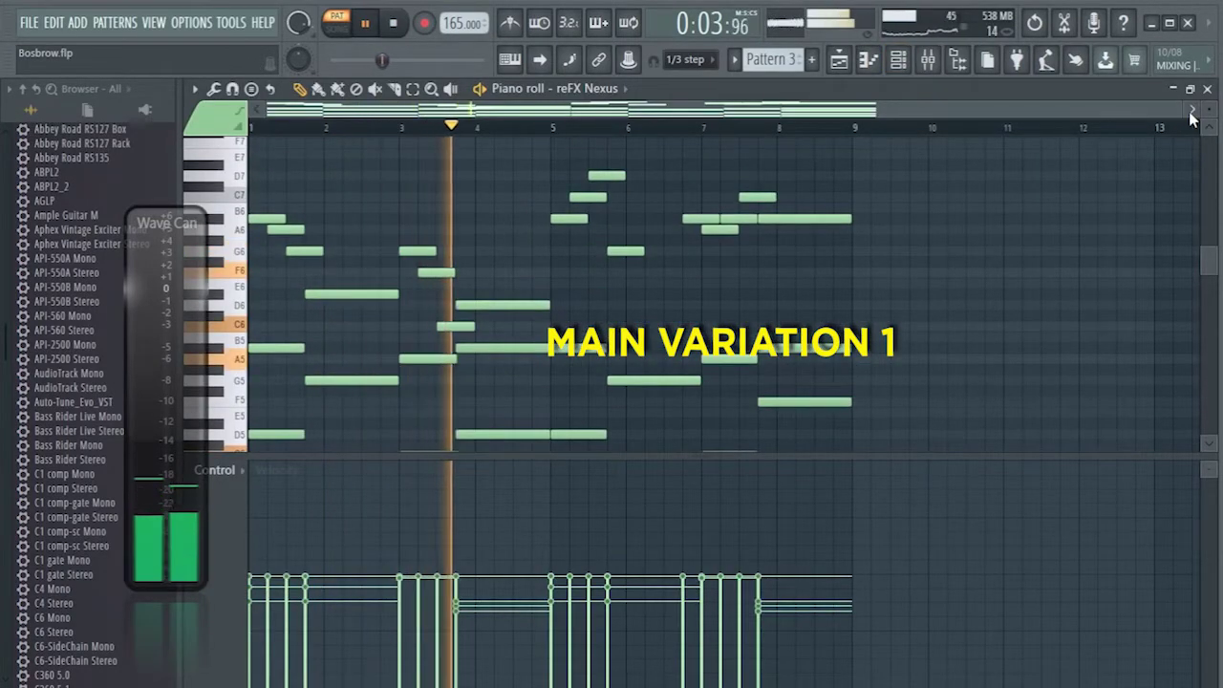
left_click_drag(1179, 105, 844, 131)
scroll(811, 240, "down", 6)
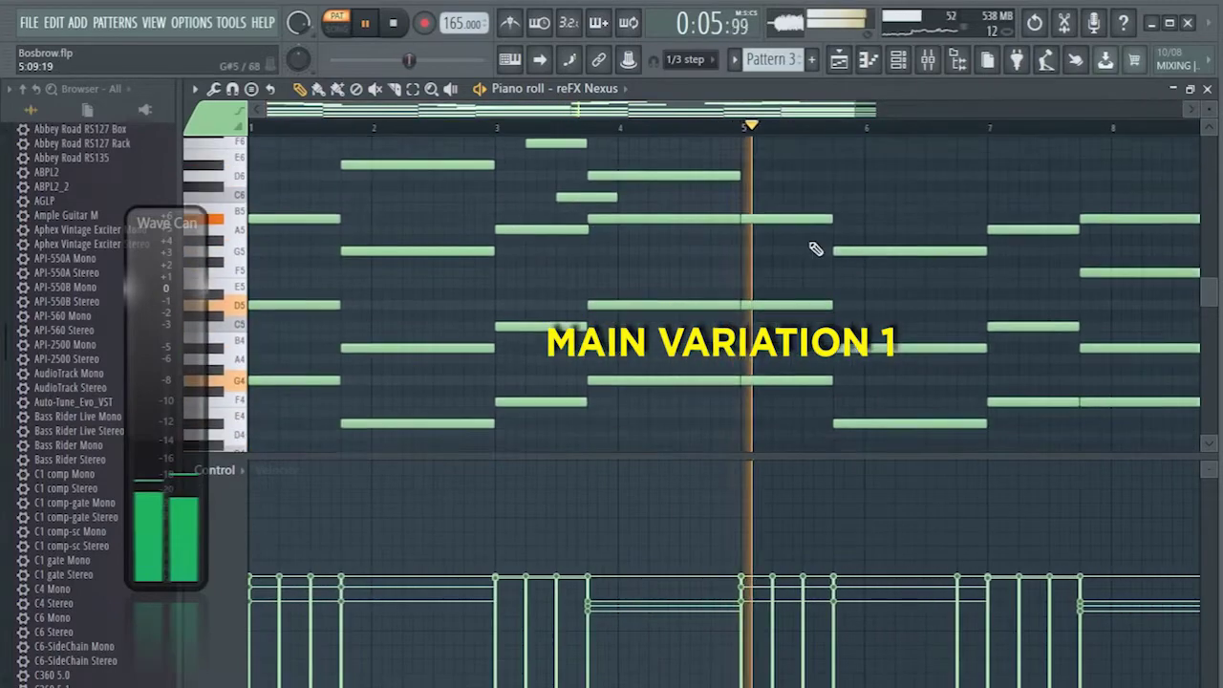
scroll(812, 249, "up", 4)
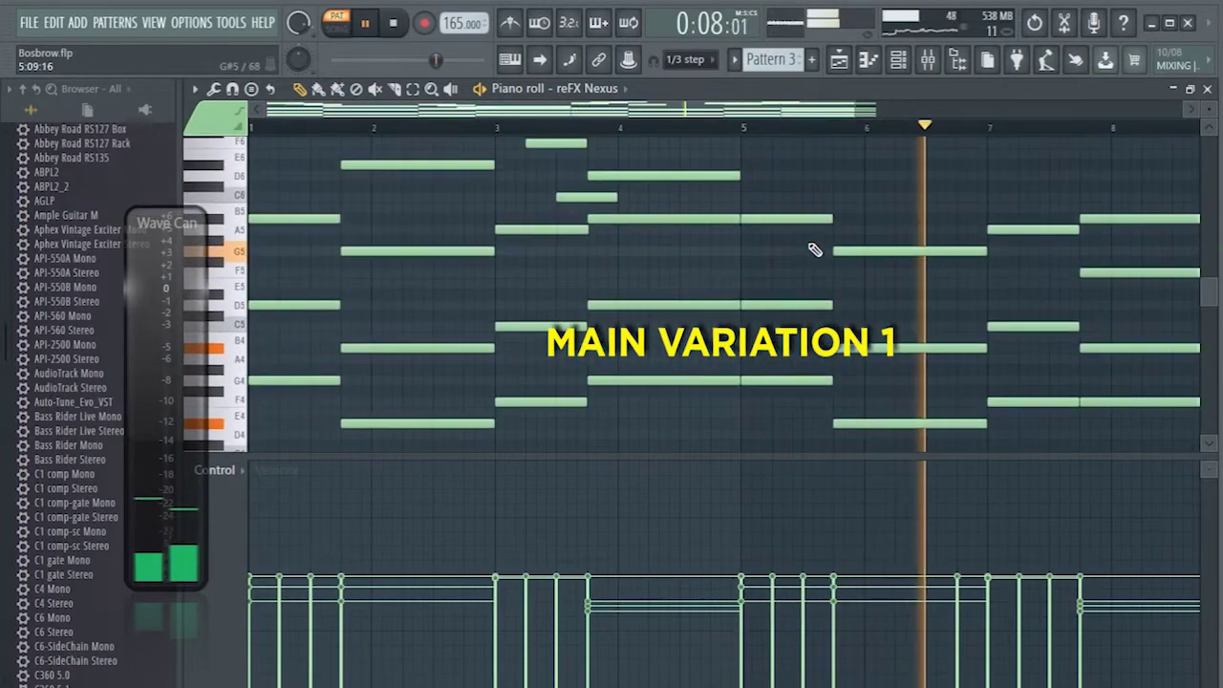
left_click(903, 61)
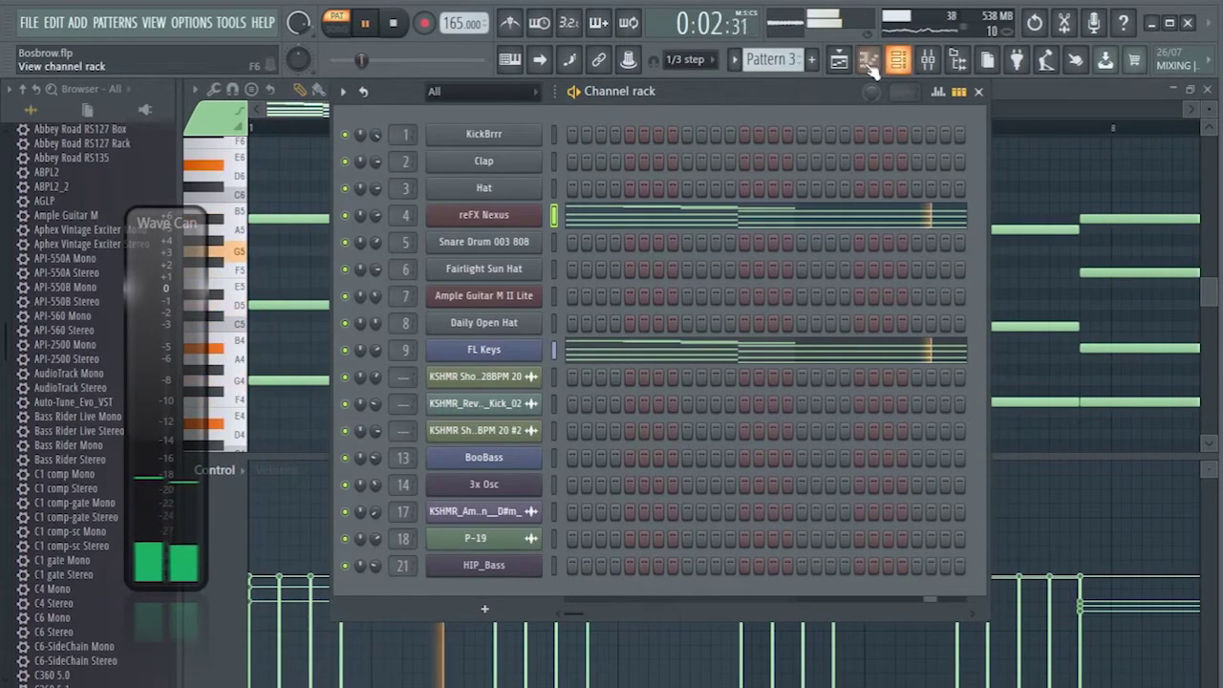
left_click(839, 60)
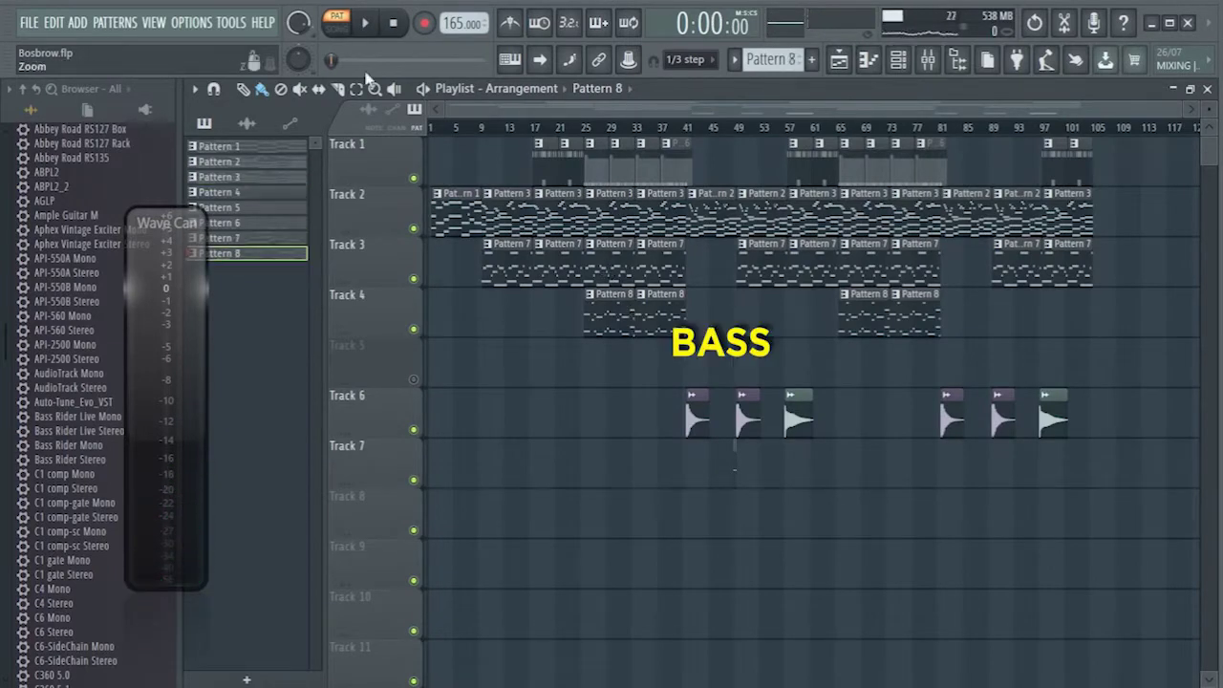
Step: Play Pattern 8 and examine the full BooBass note sequence in the piano roll
left_click(368, 28)
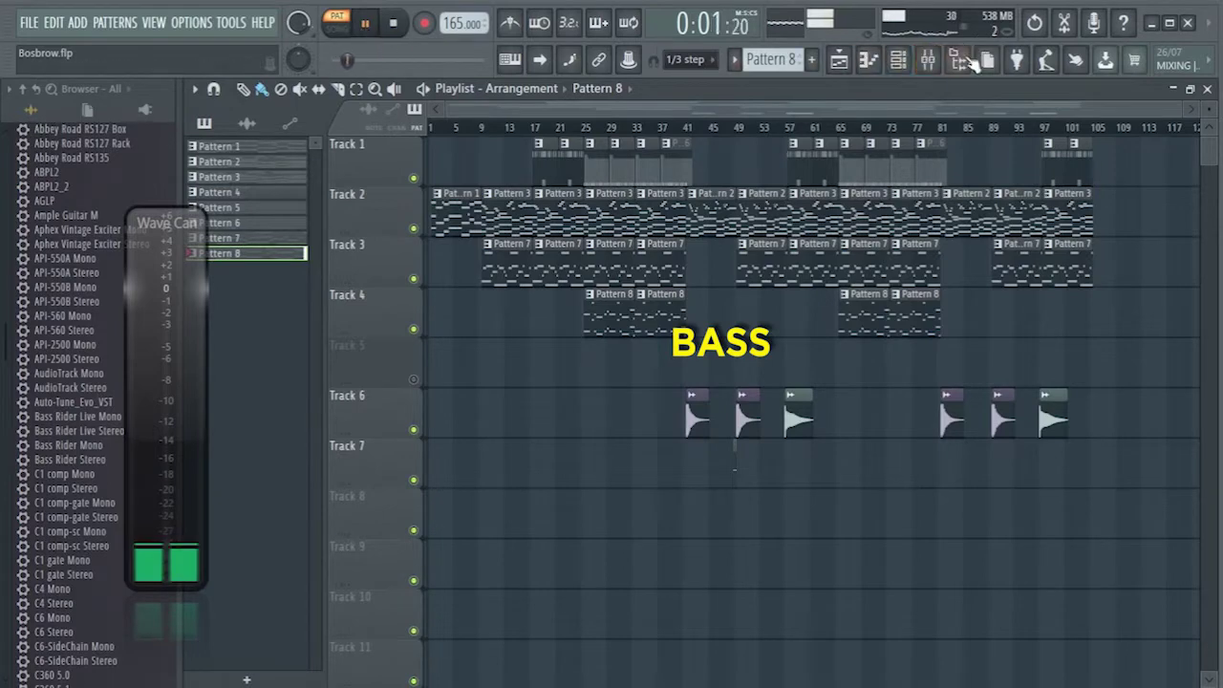
left_click(906, 63)
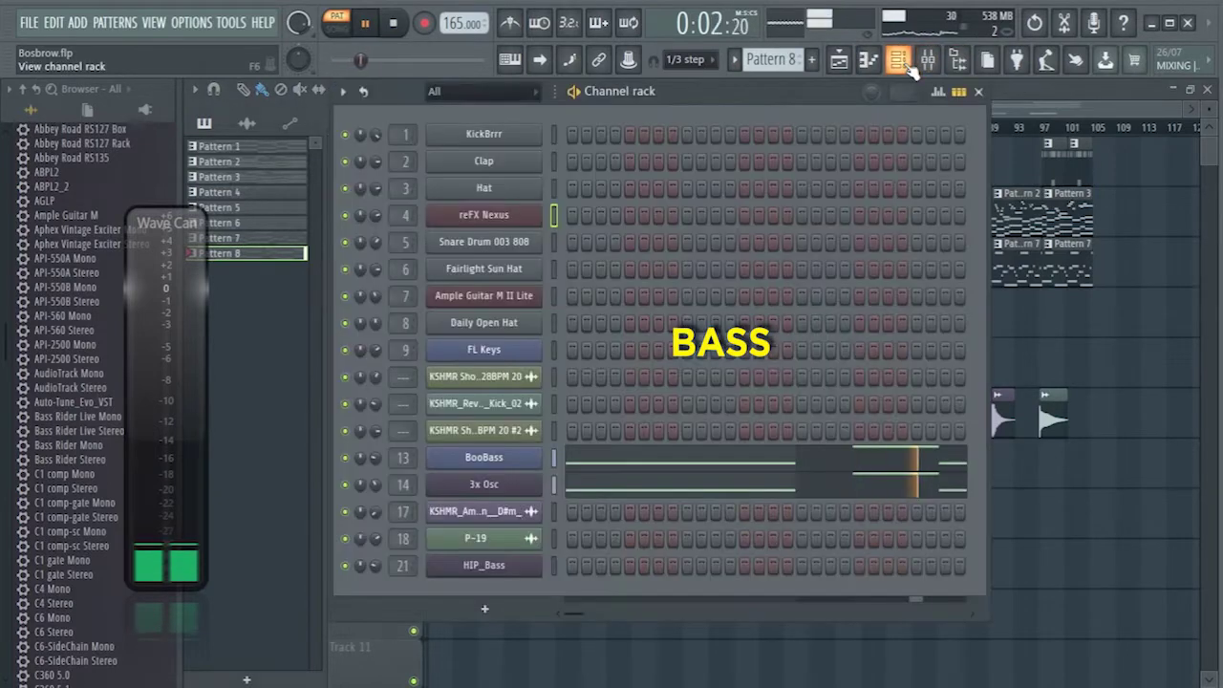
left_click(640, 464)
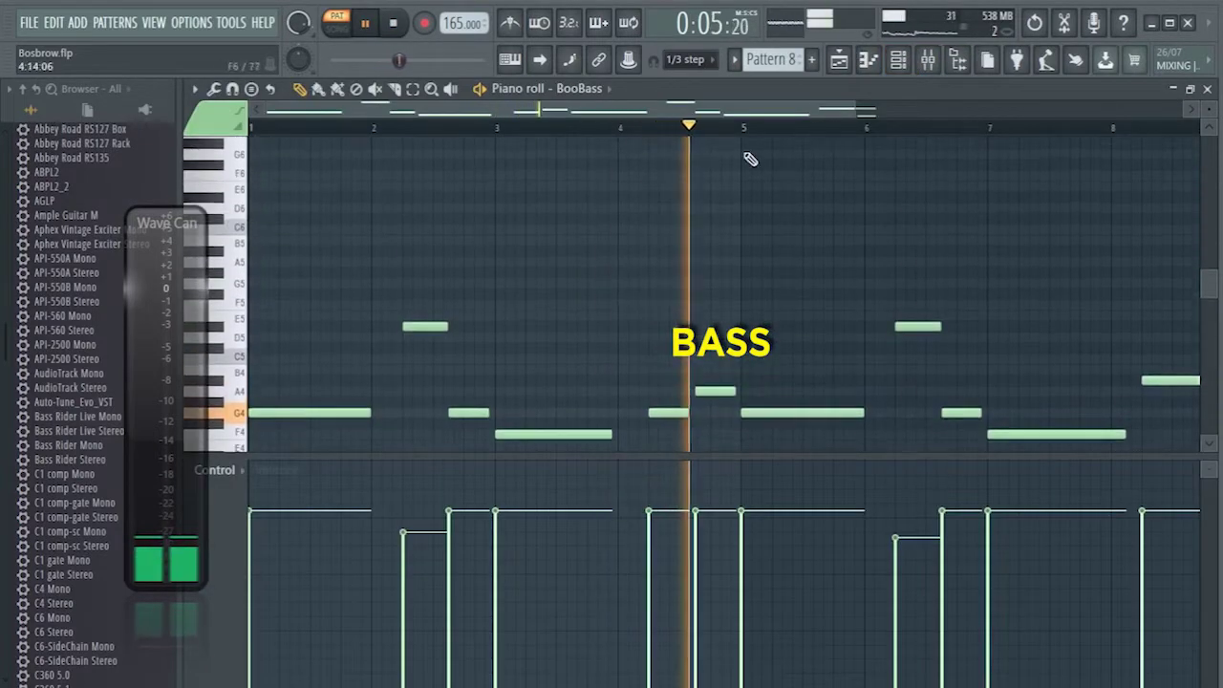
left_click_drag(867, 113, 1135, 113)
scroll(1092, 240, "down", 5)
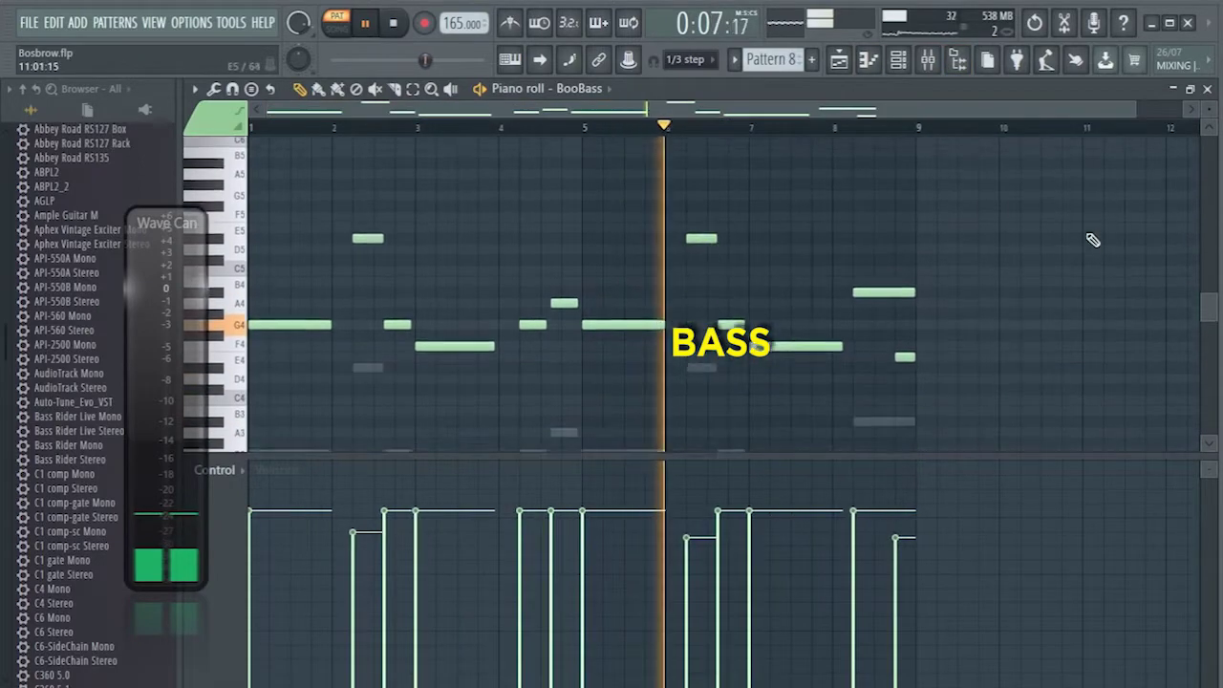
Step: Examine the oscillator settings of the 3x Osc channel from the channel rack and close its window
left_click(898, 59)
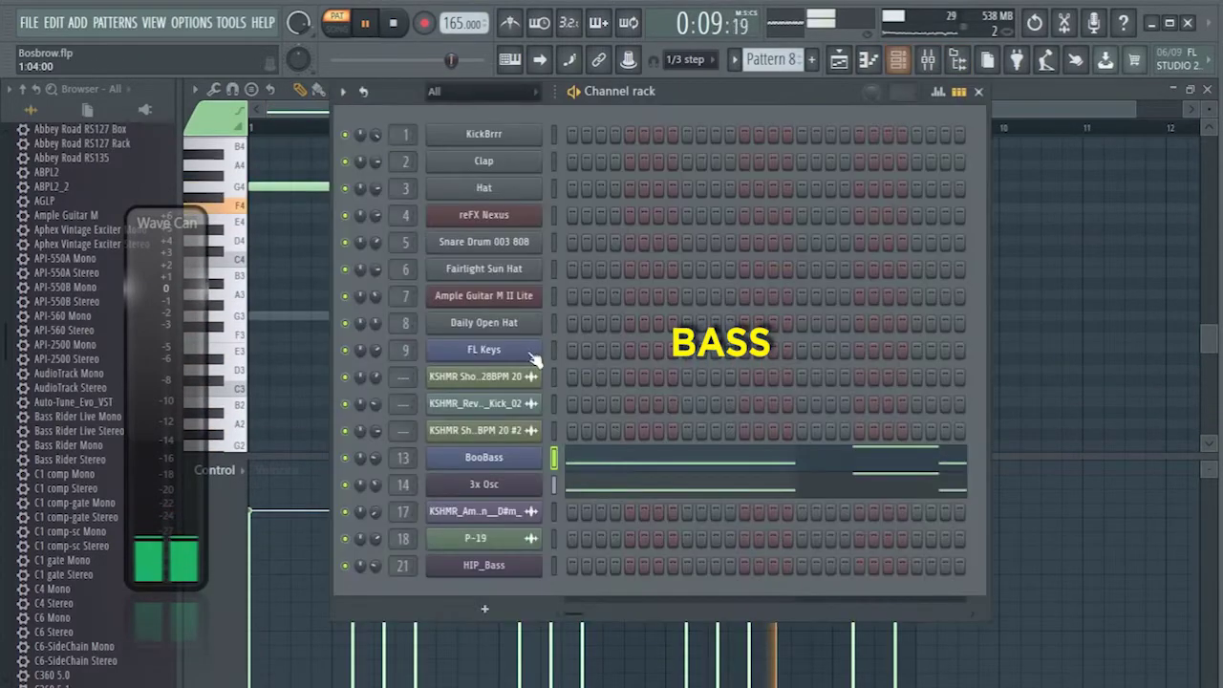
left_click(503, 485)
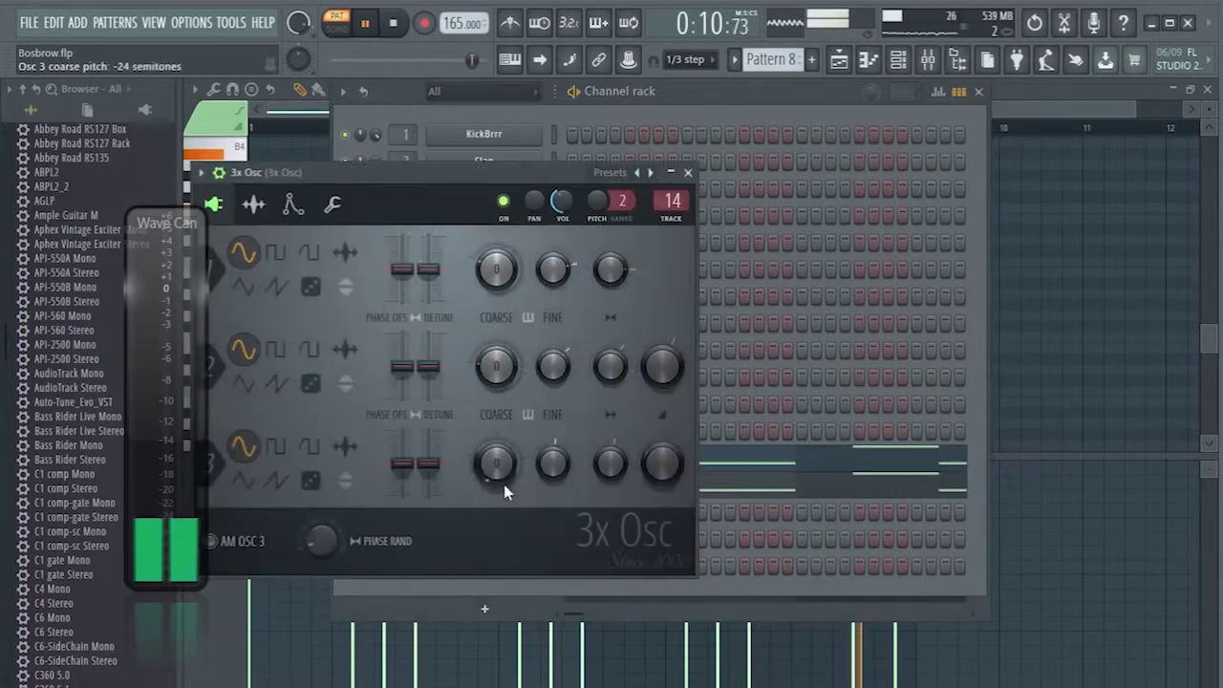
left_click(688, 172)
Step: Inspect the Soundgoodizer and Fruity Multiband Compressor on the 3x Osc mixer track, and stop playback
left_click(924, 63)
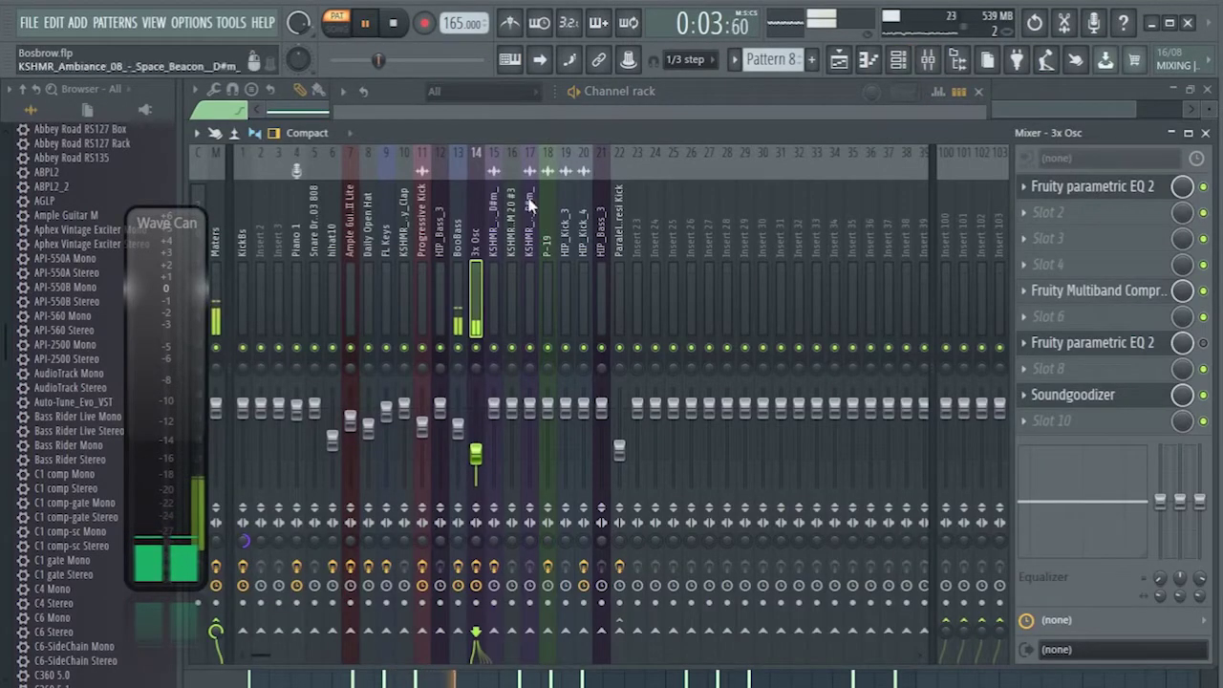
left_click(1073, 395)
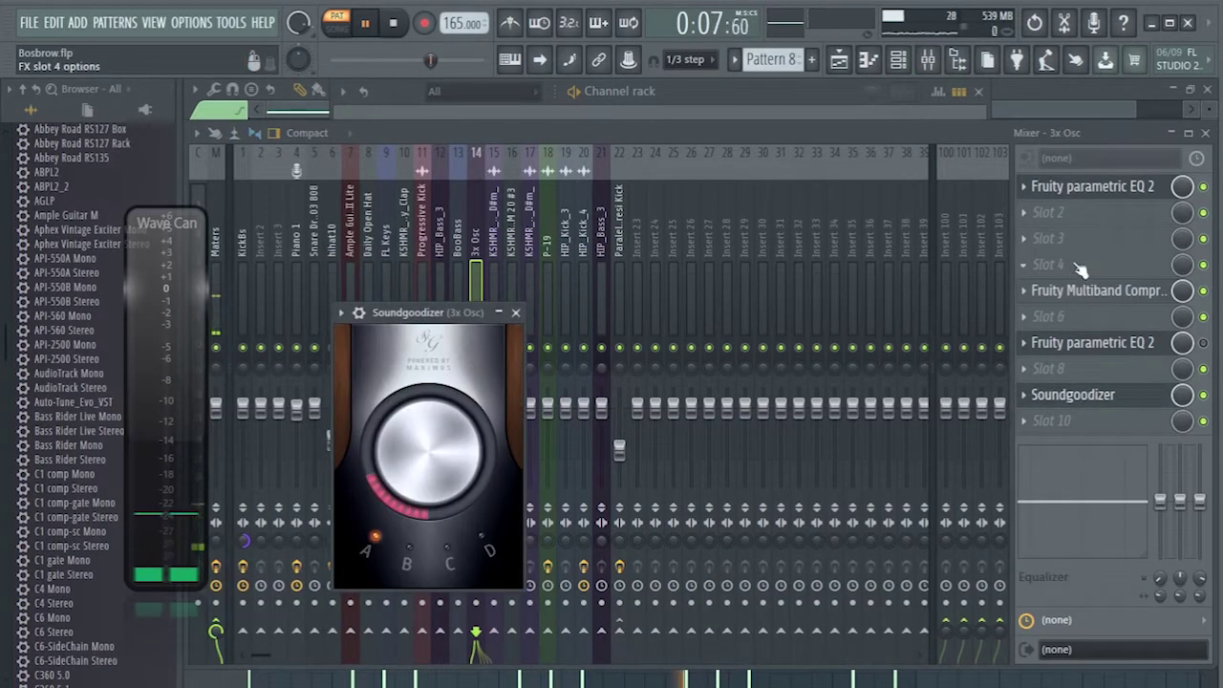
left_click(1099, 302)
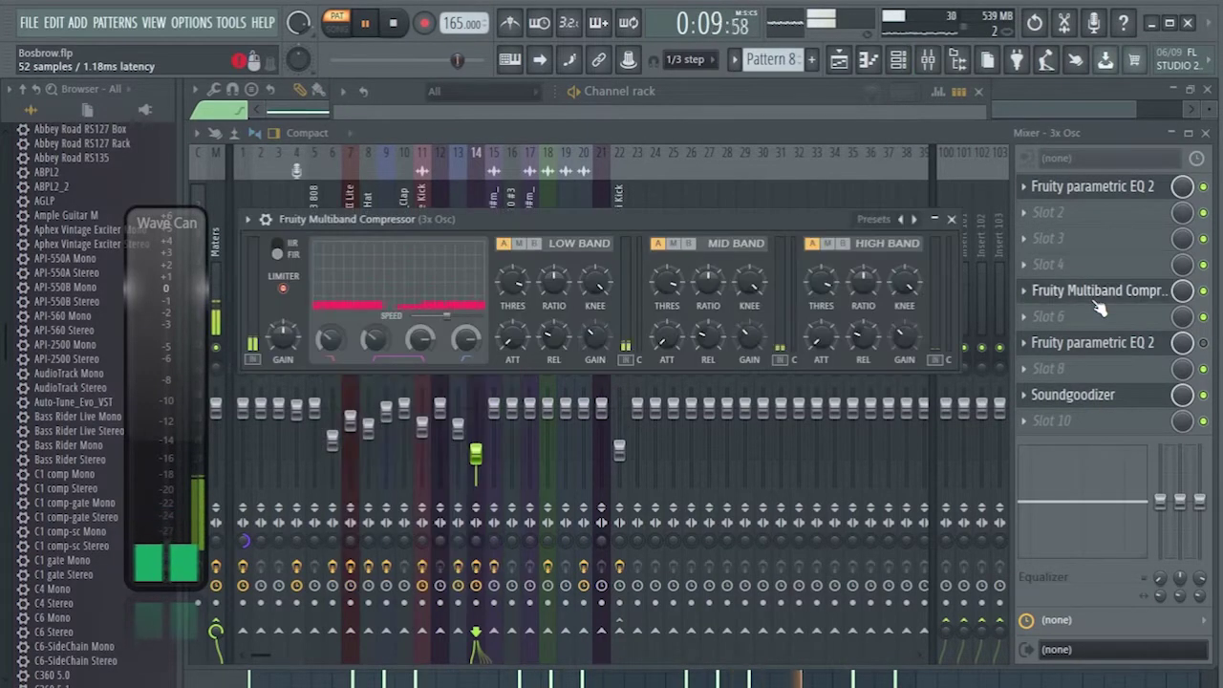
left_click(953, 221)
key("space")
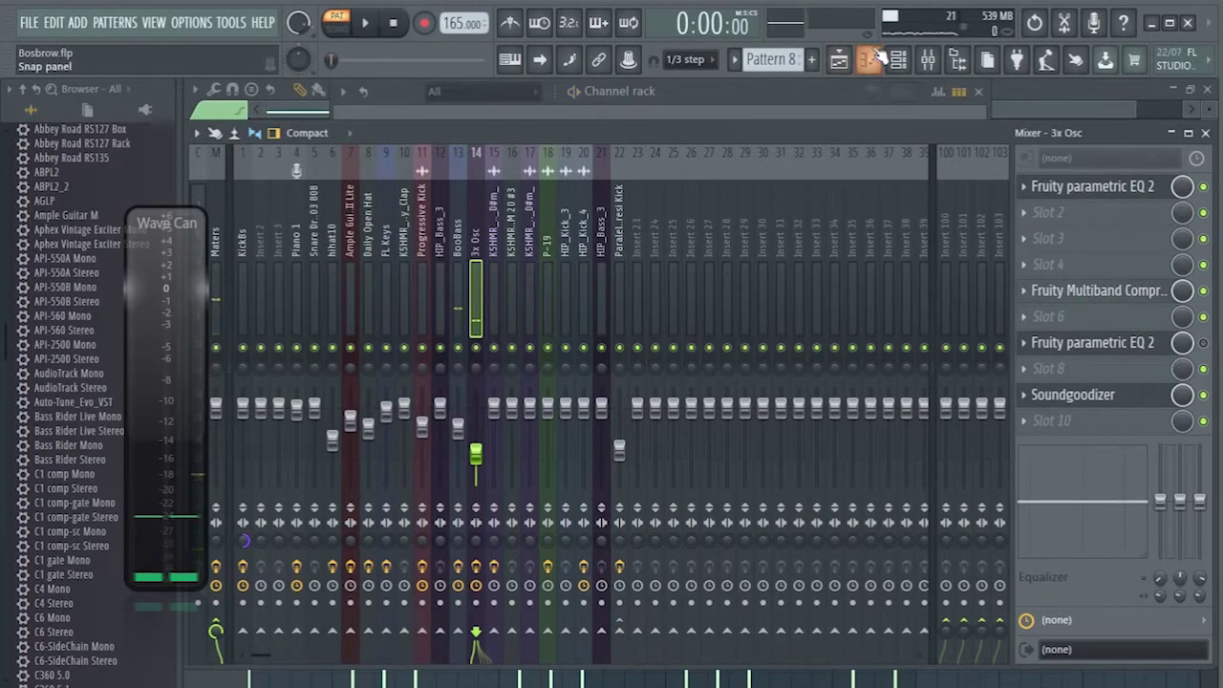
Step: Play Pattern 2, examine its reFX Nexus notes across the octaves in the piano roll, and stop playback from the channel rack
left_click(899, 61)
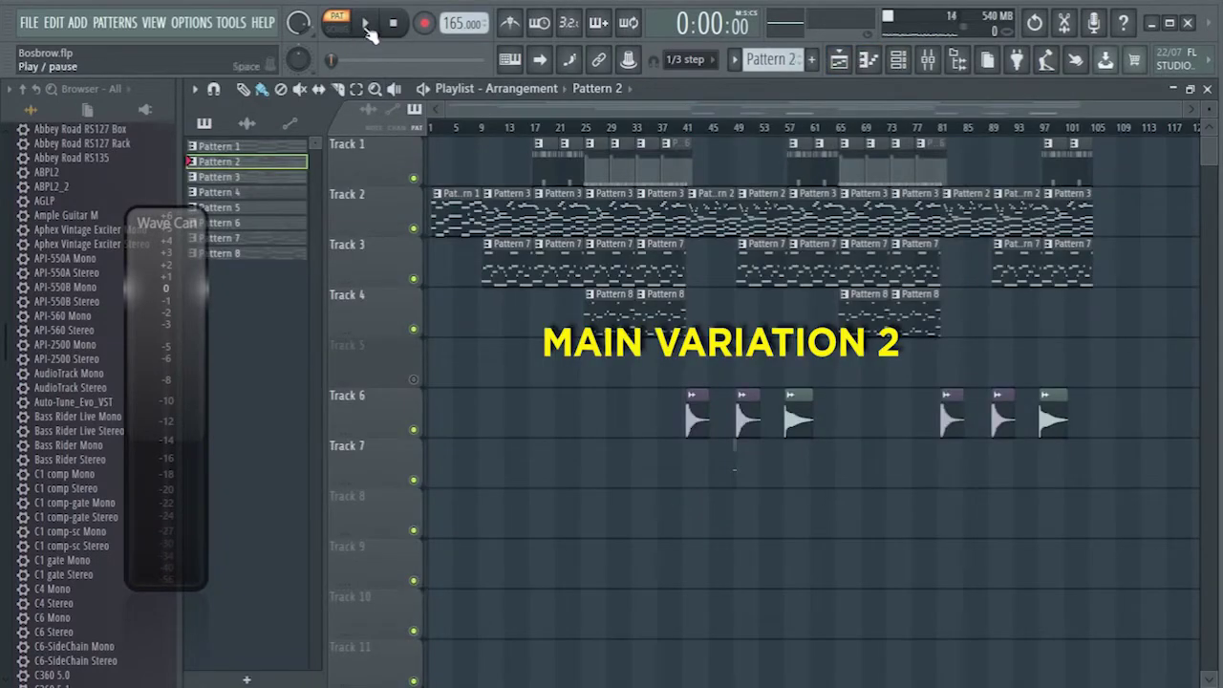
left_click(366, 24)
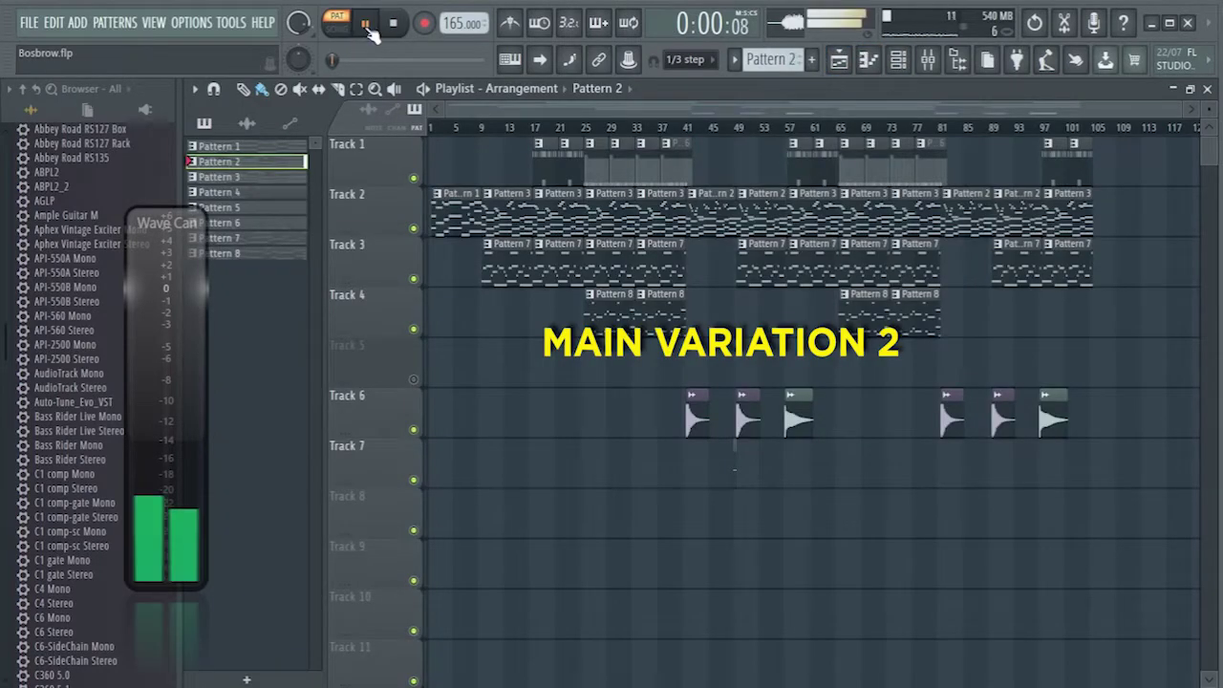
left_click(903, 62)
left_click(659, 212)
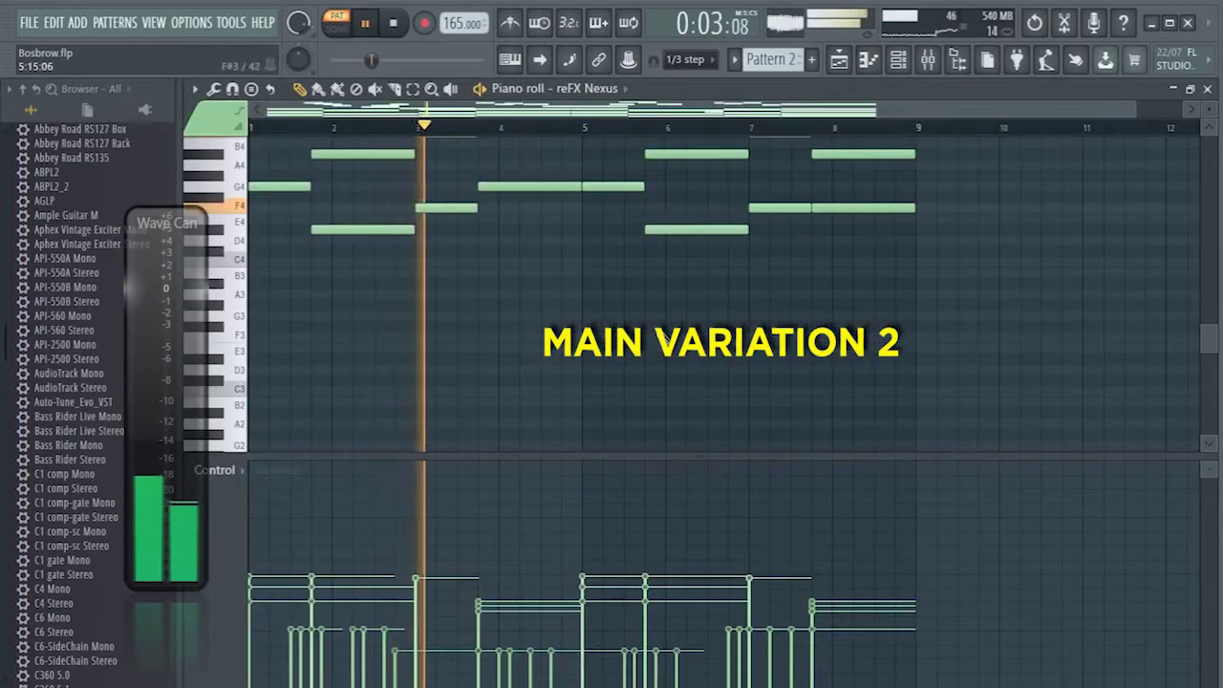
scroll(660, 339, "up", 5)
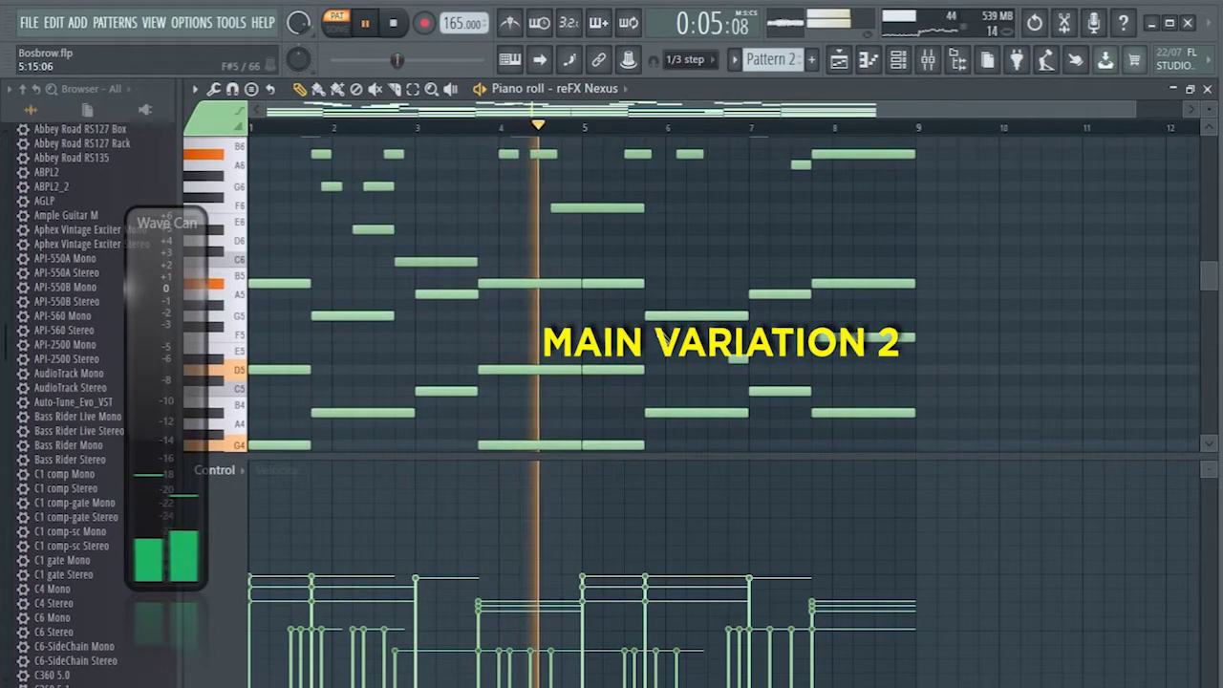
scroll(661, 340, "up", 2)
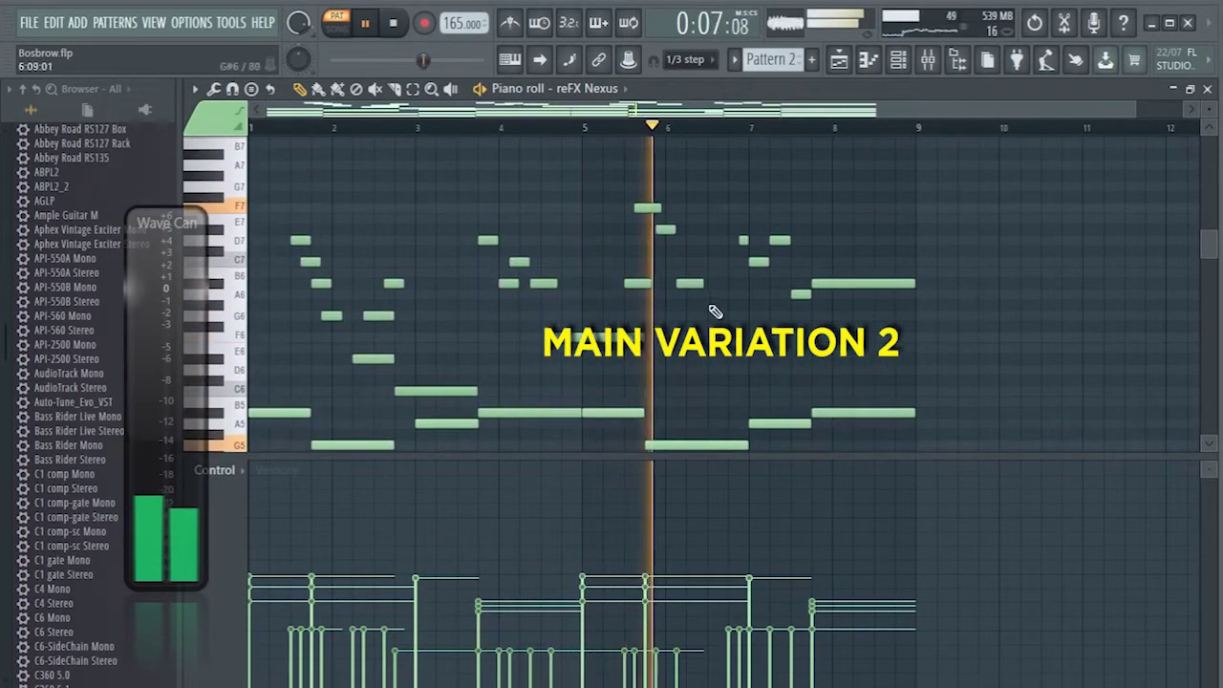
scroll(990, 393, "down", 3)
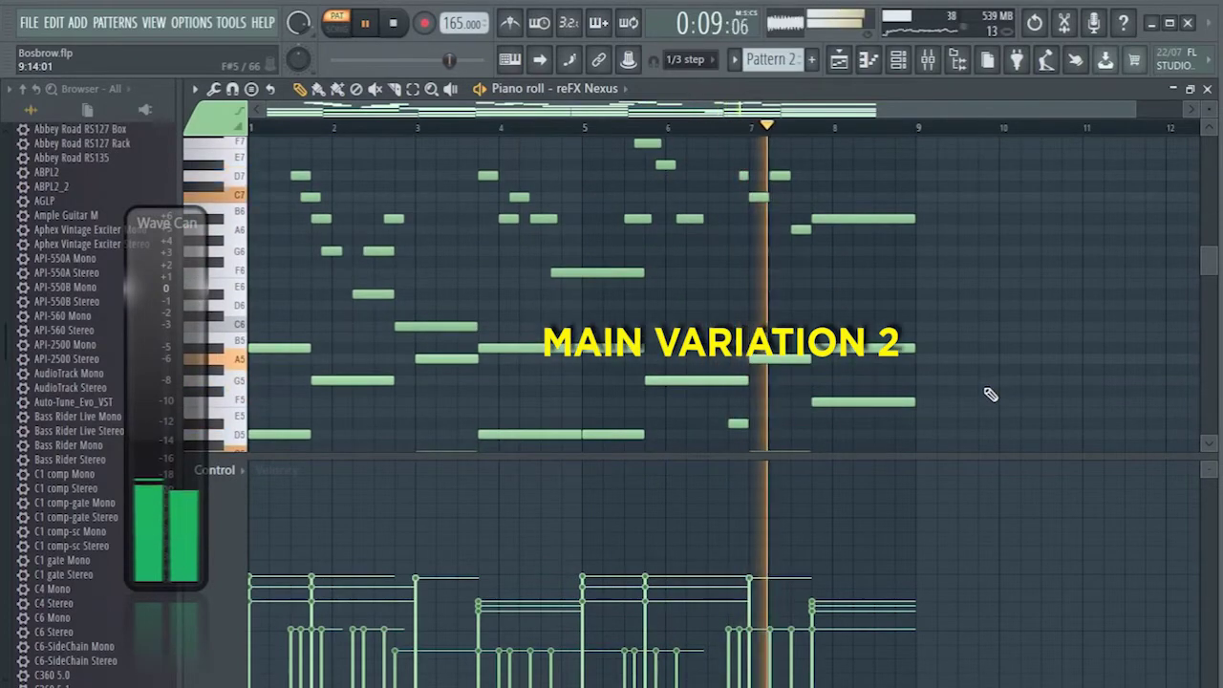
left_click(895, 59)
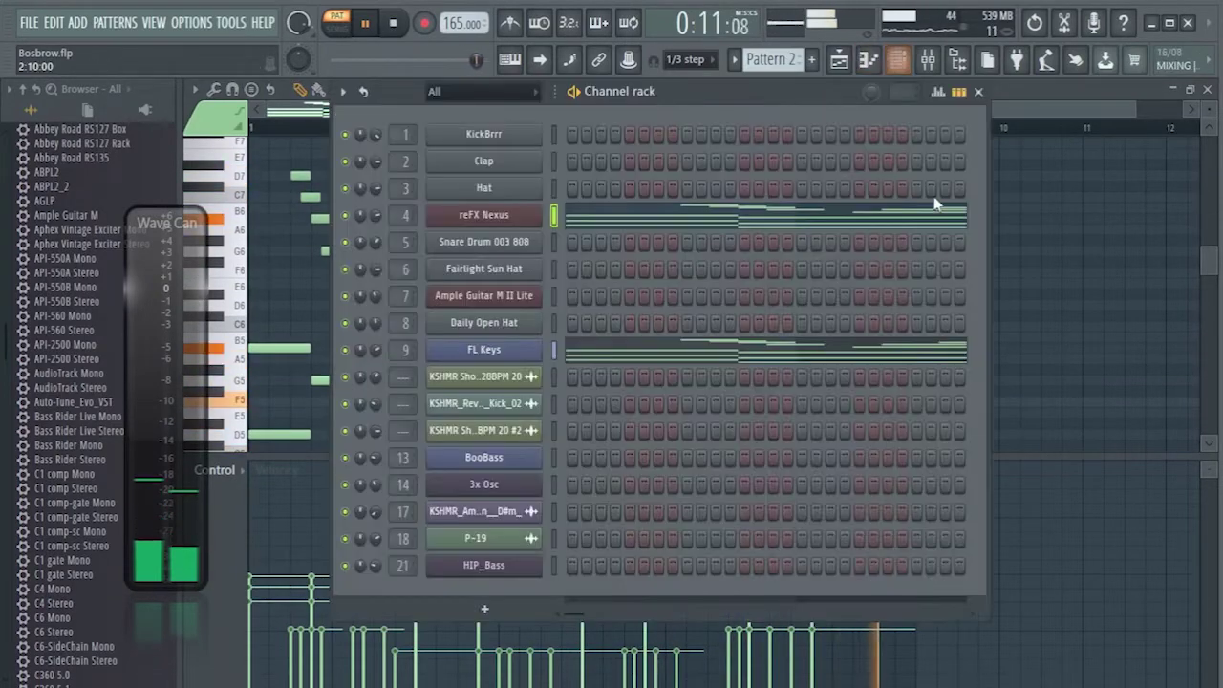
key("space")
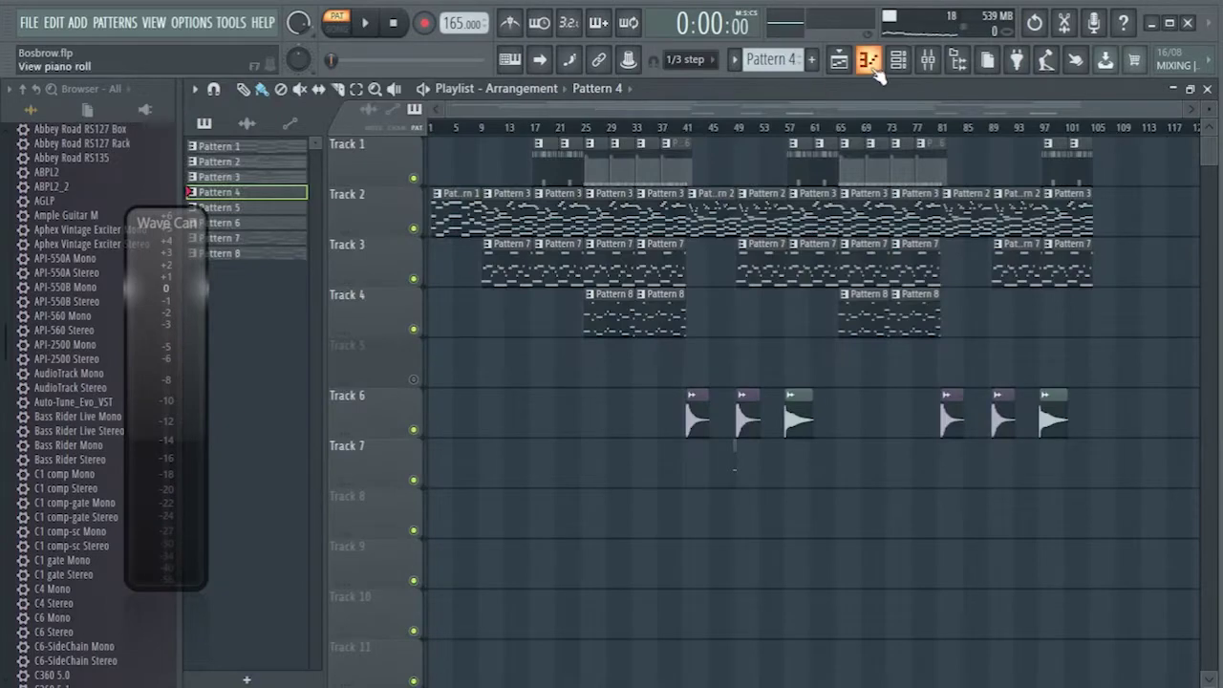
Step: Play Pattern 4 and show its kick, snare and hat channels in the channel rack
key("space")
left_click(898, 59)
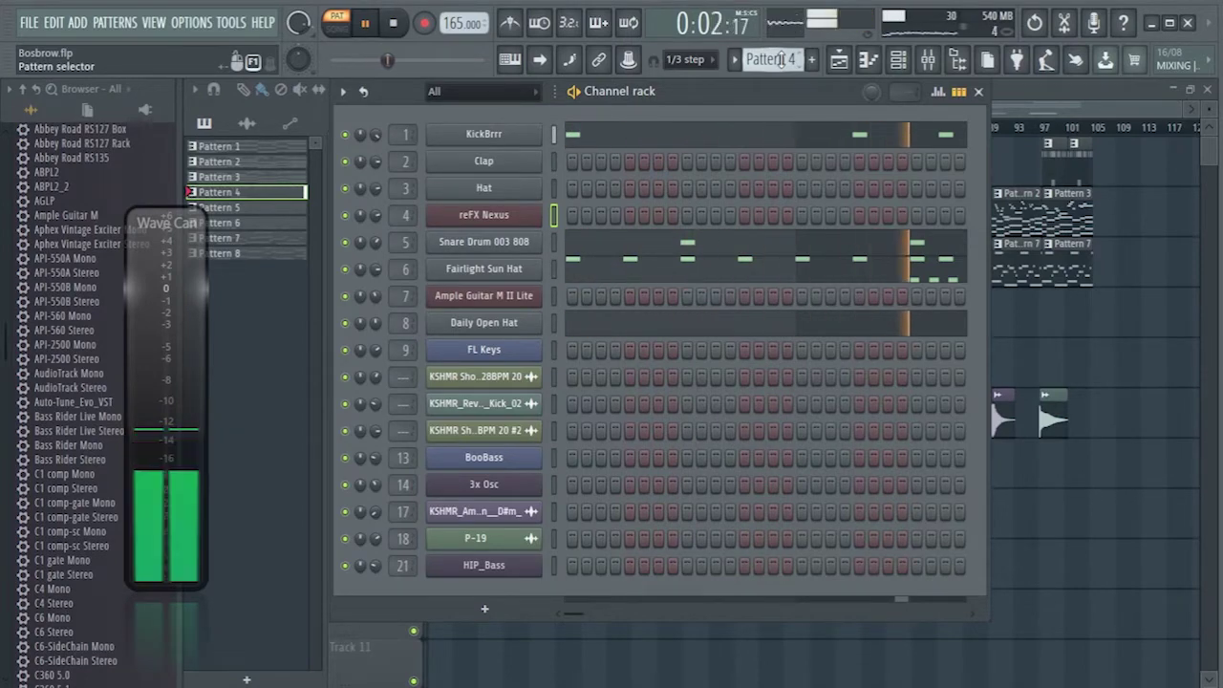
Step: Stop Pattern 4, play Pattern 5 and show the Pattern 6 drum channels in the channel rack
key("space")
scroll(779, 59, "down", 1)
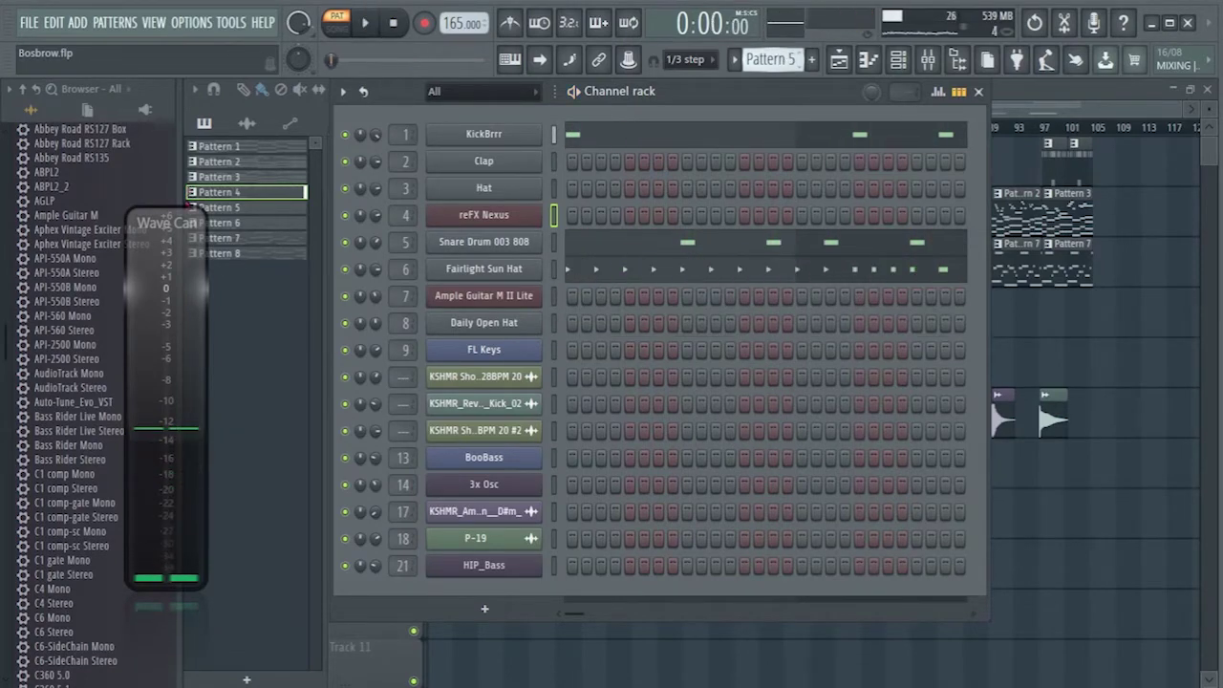
key("space")
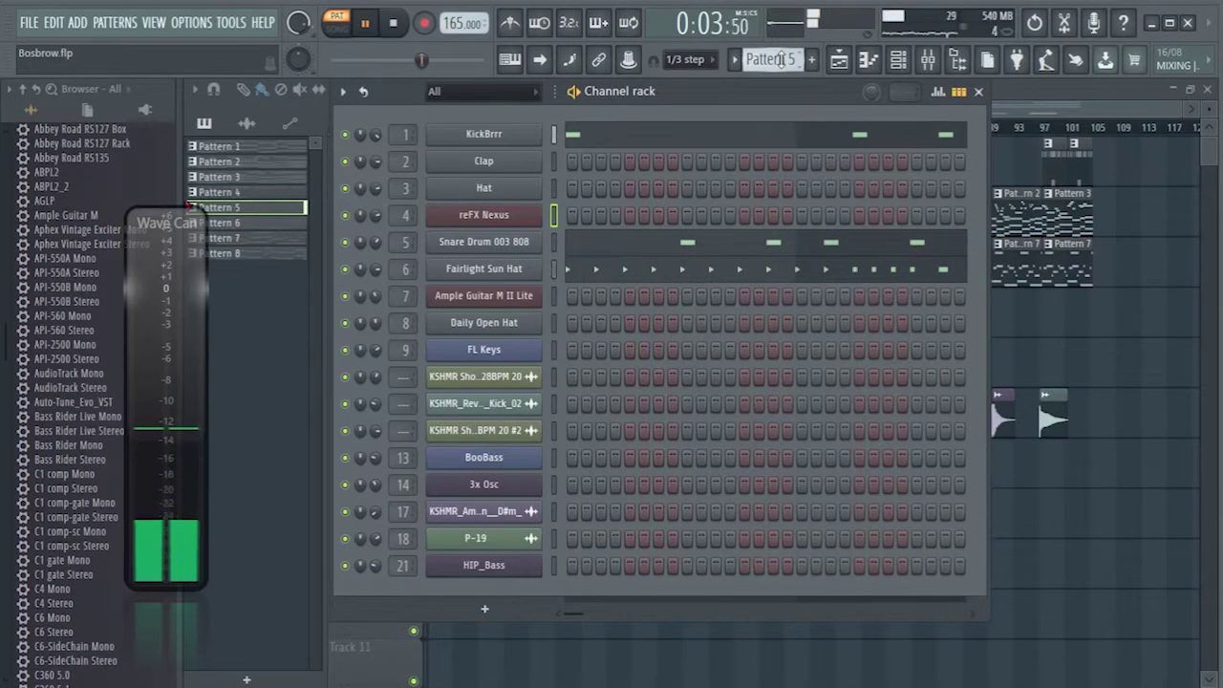
scroll(779, 59, "down", 1)
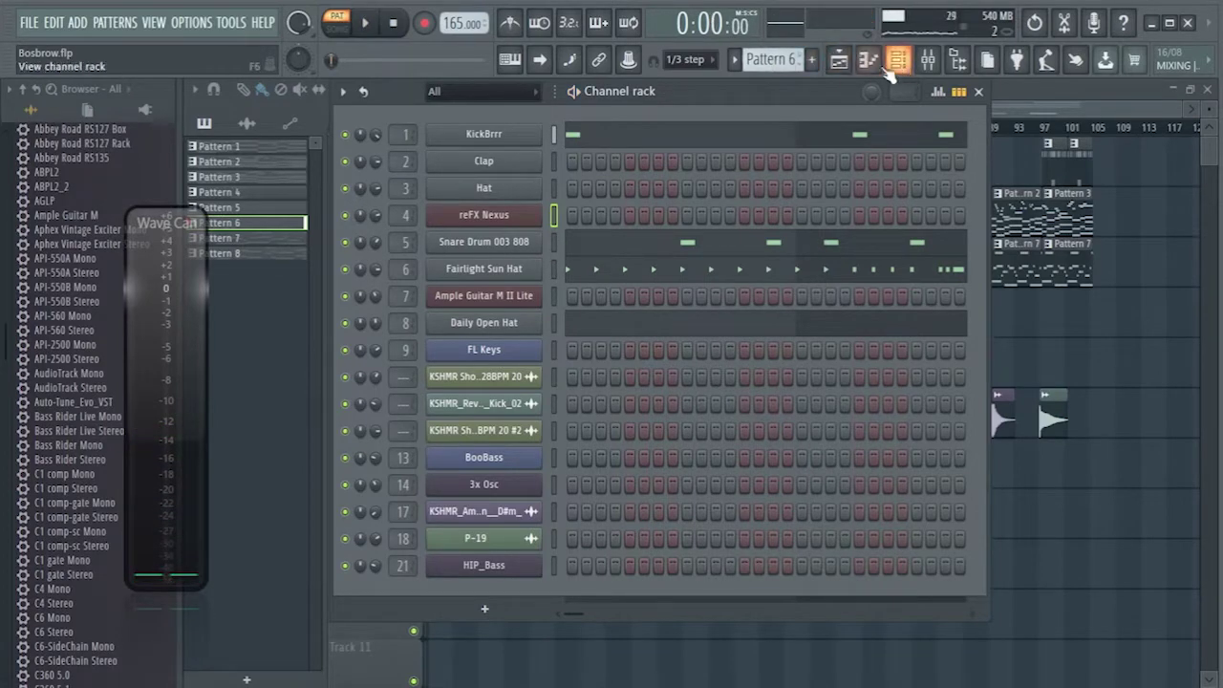
Step: Play the full arrangement in song mode from the playlist and select the Pattern 7 clip on Track 3
left_click(839, 61)
key("l")
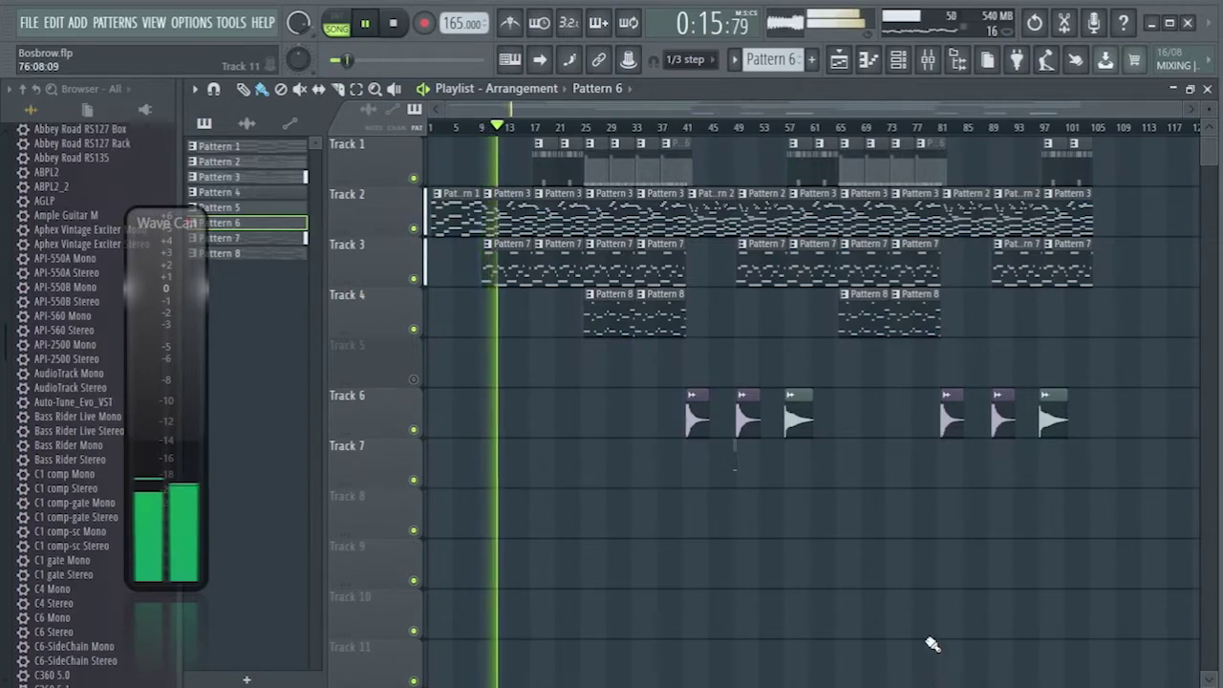
left_click(504, 262)
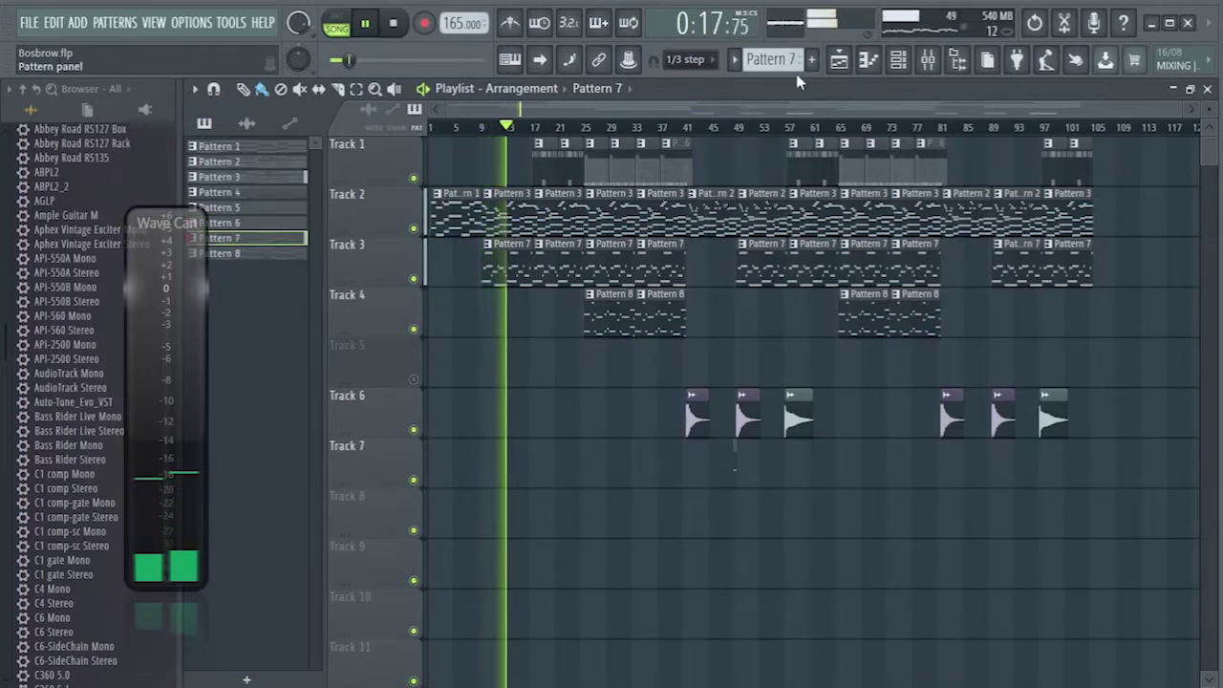
Step: Examine the Ample Guitar M II Lite instrument used in Pattern 7 and the effects on its mixer track
left_click(928, 59)
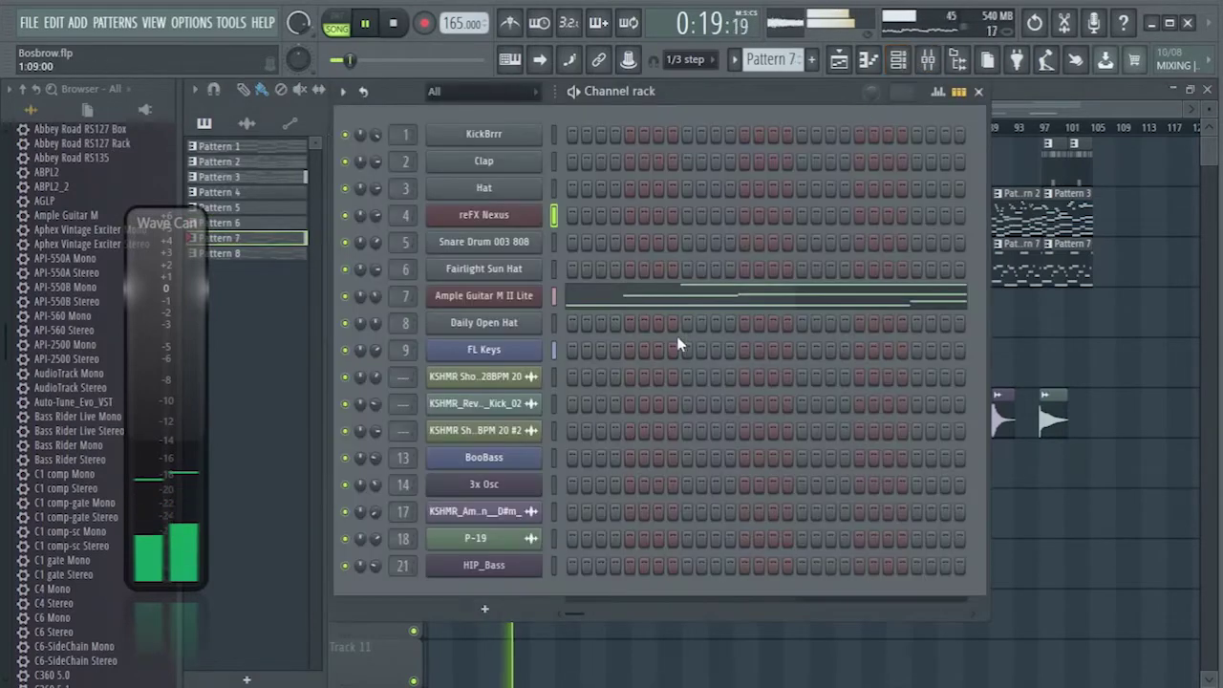
left_click(509, 298)
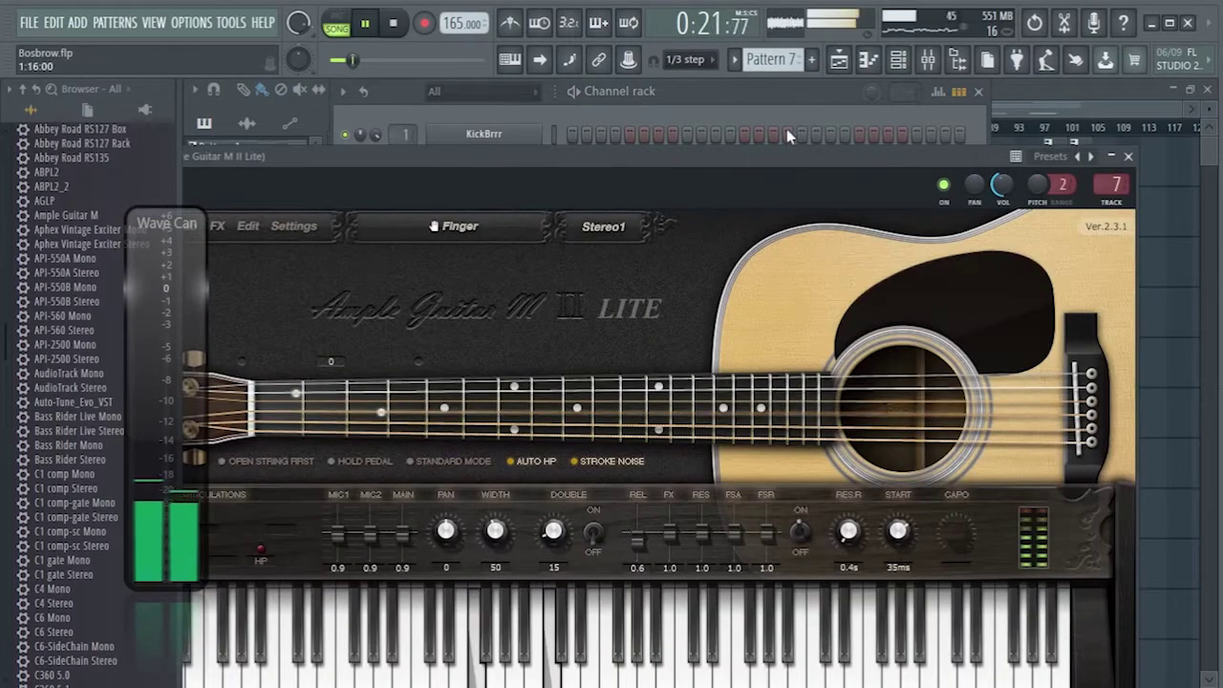
left_click_drag(785, 163, 715, 162)
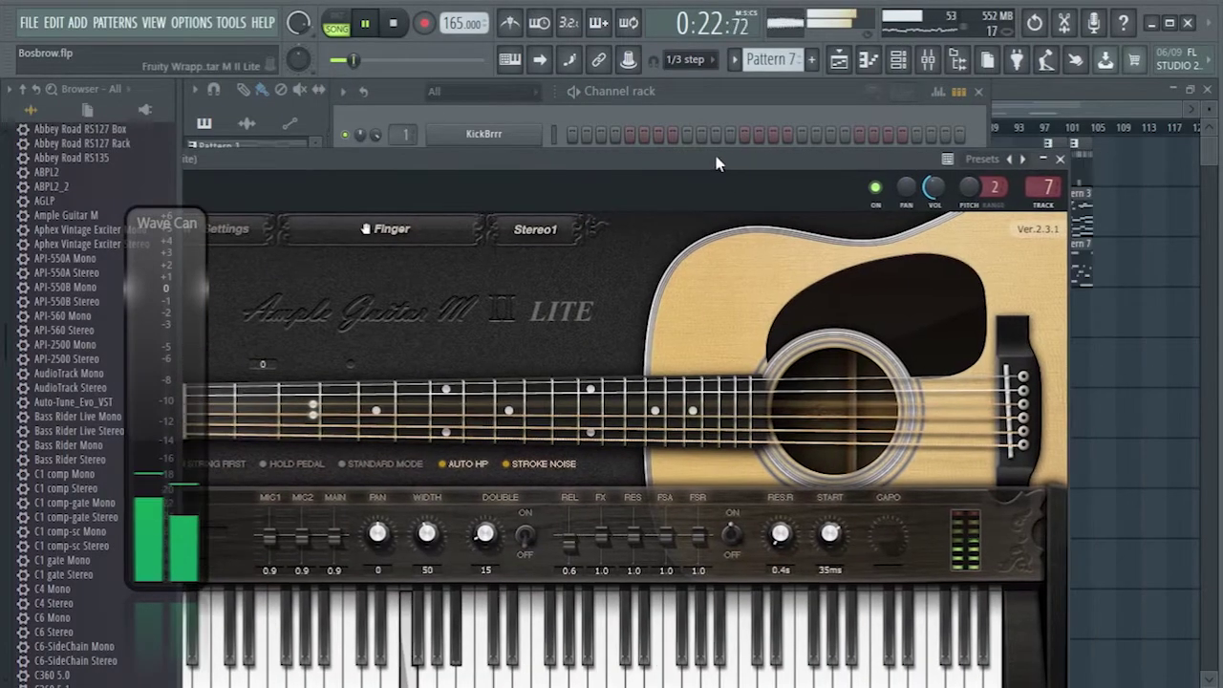
left_click(1055, 156)
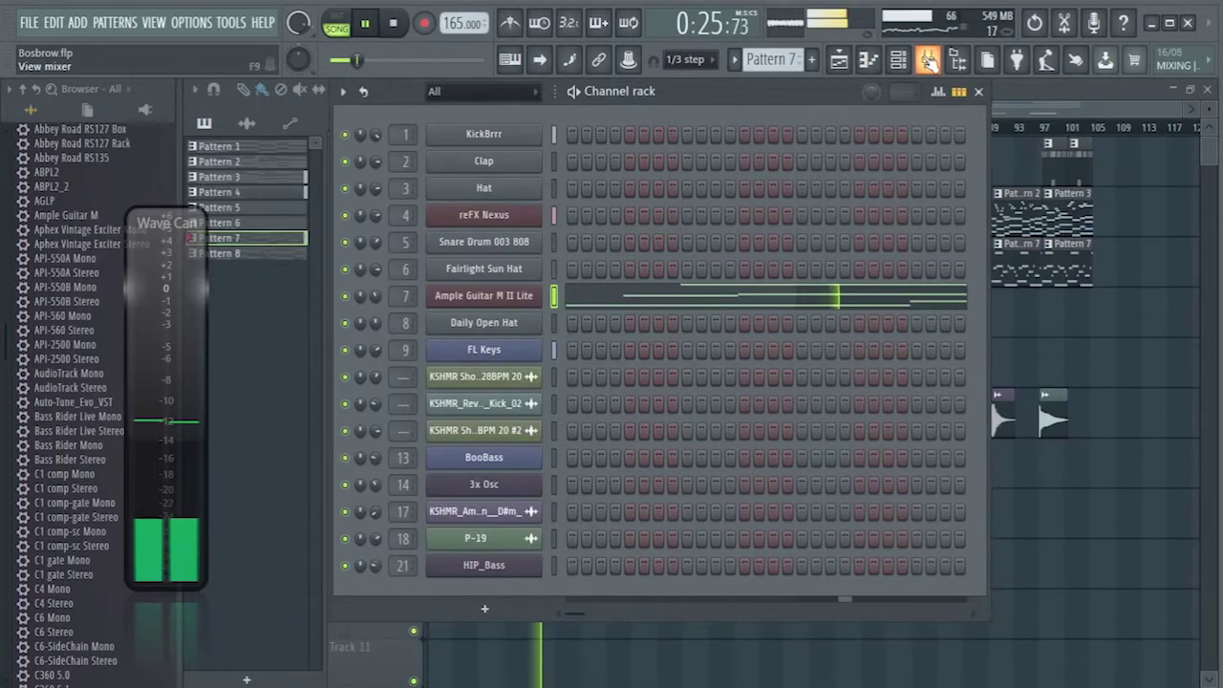
left_click(927, 59)
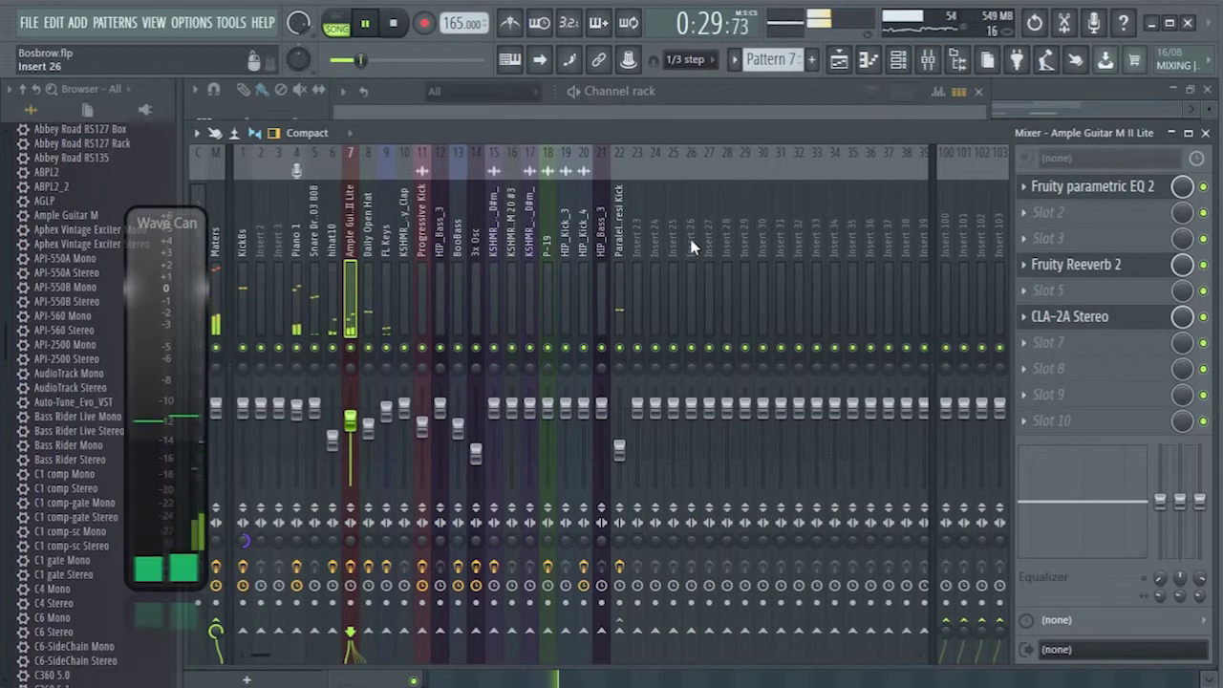
Step: Run the macro that resets all empty playlist tracks in the current arrangement
left_click(239, 24)
mouse_move(287, 83)
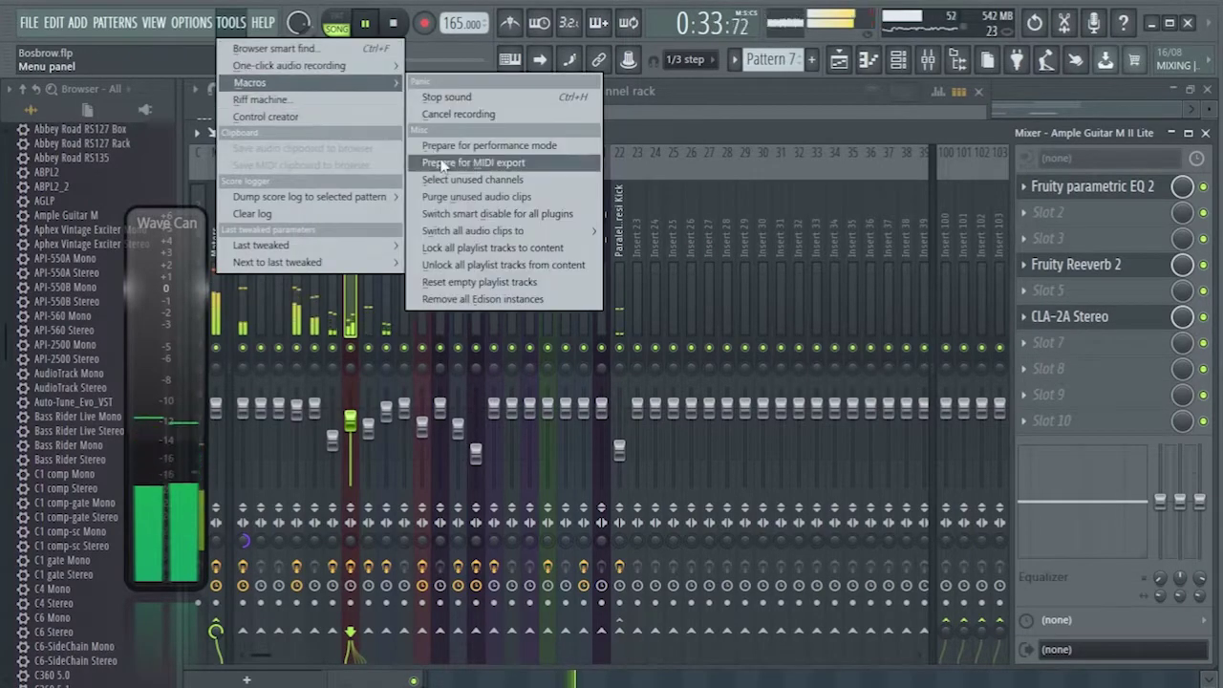
left_click(509, 283)
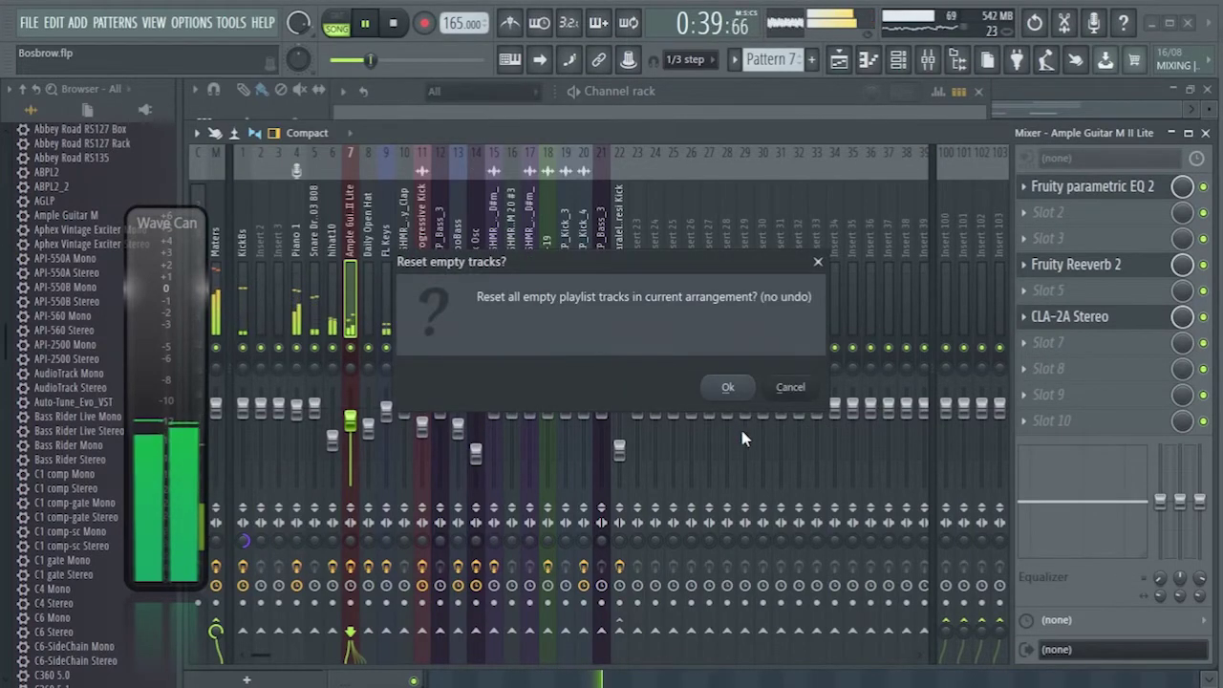
left_click(728, 388)
Step: Run the macro that switches smart disable for all plugins
left_click(232, 22)
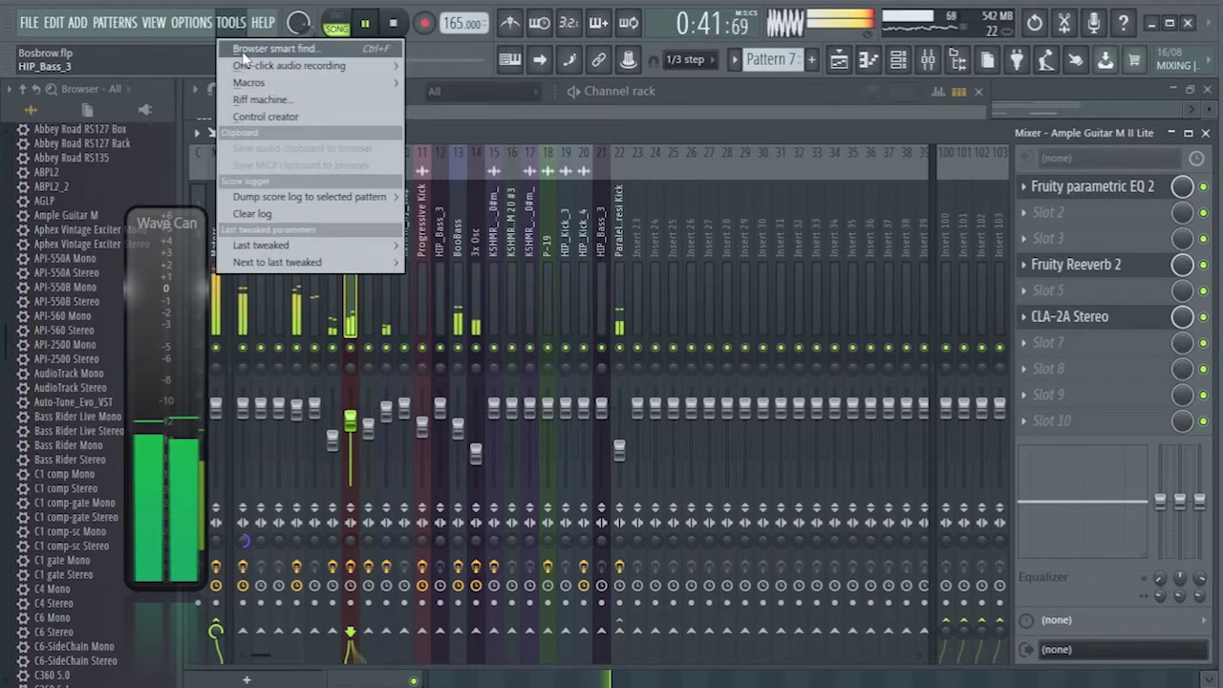
mouse_move(287, 83)
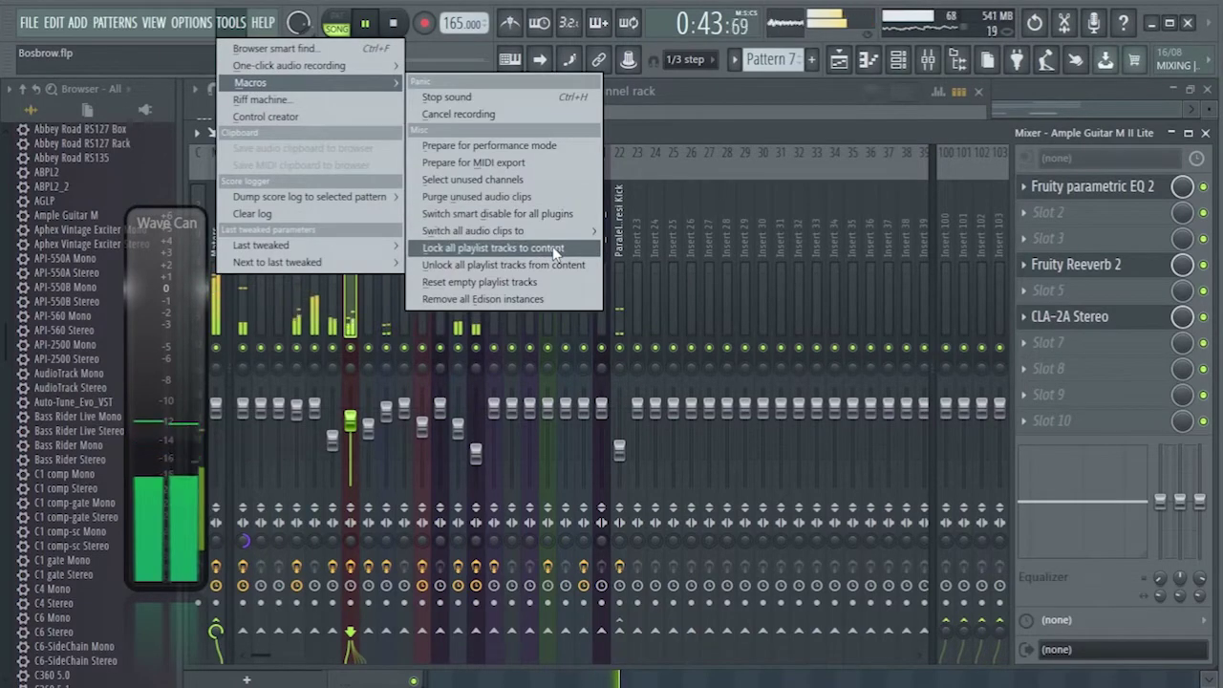
left_click(558, 213)
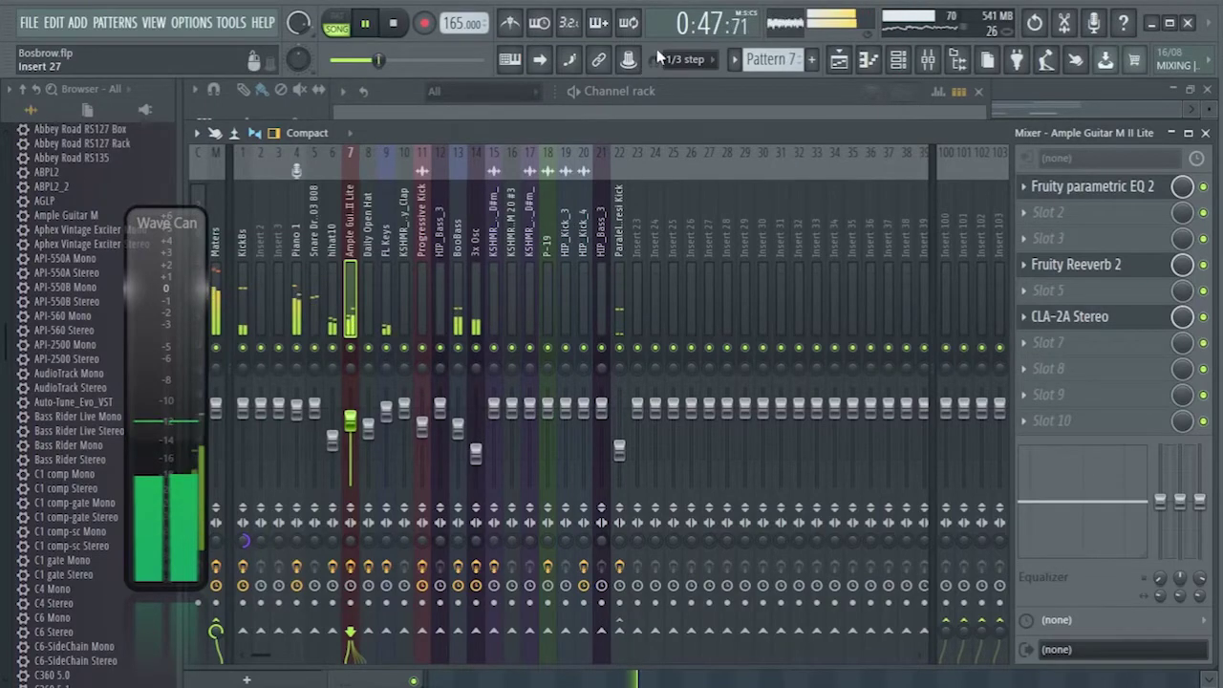
Step: Set the channel volume of the KSHMR_Reverb_Kick_02 audio clip on Track 6 to 15% and close its settings
left_click(784, 116)
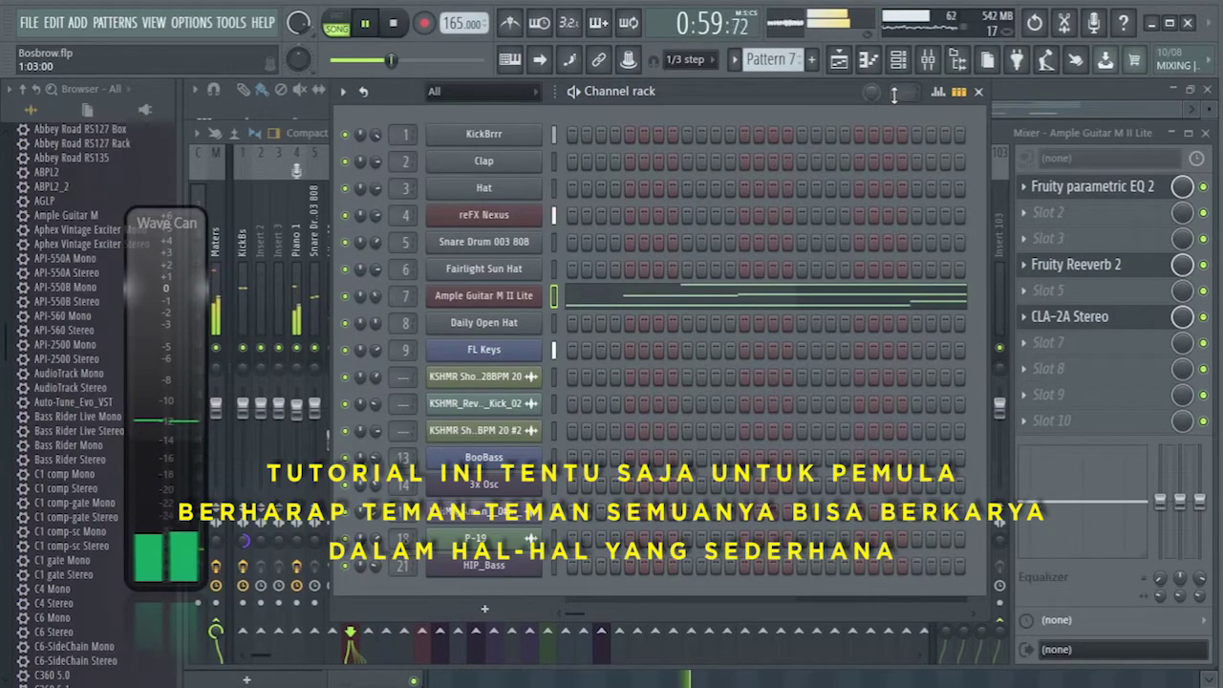
left_click(841, 61)
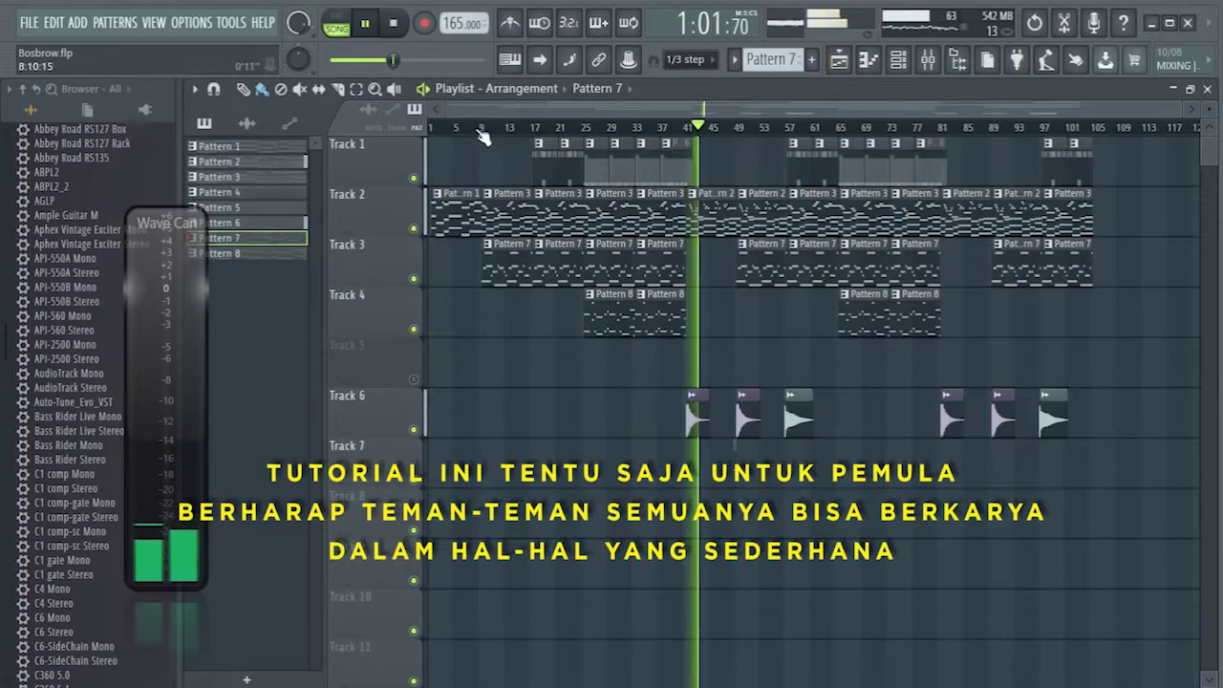
left_click_drag(448, 112, 574, 112)
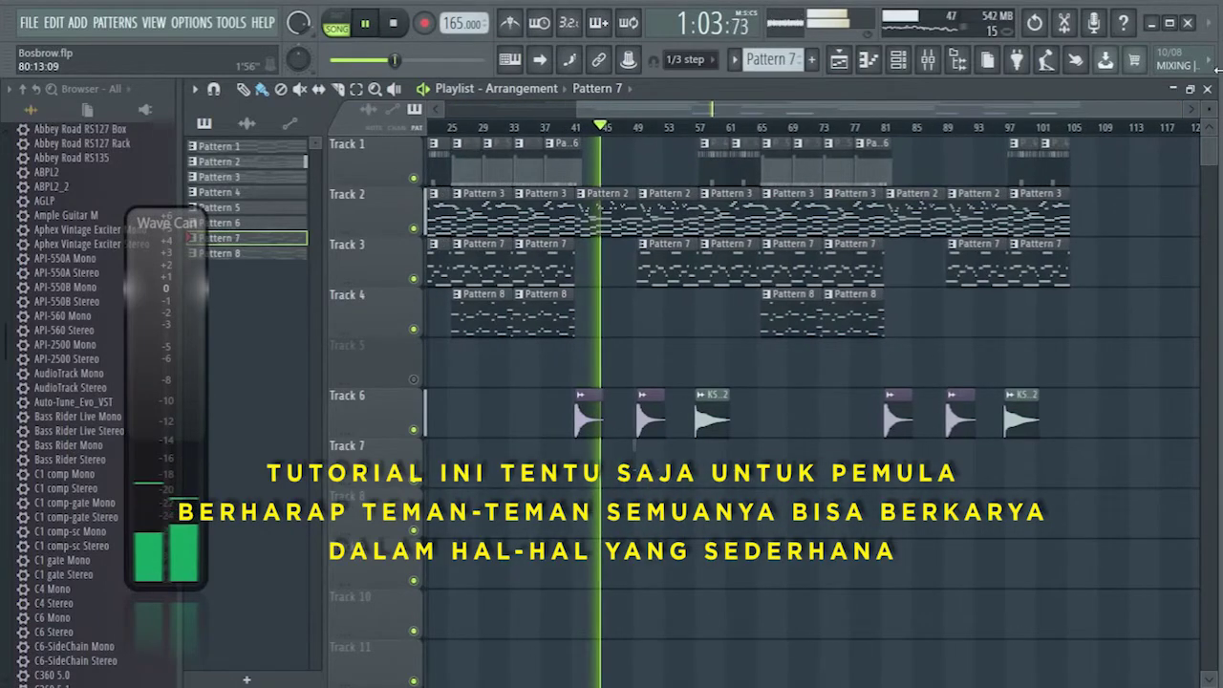
mouse_move(1211, 110)
left_mouse_down()
mouse_move(1212, 144)
mouse_move(1212, 118)
left_mouse_up()
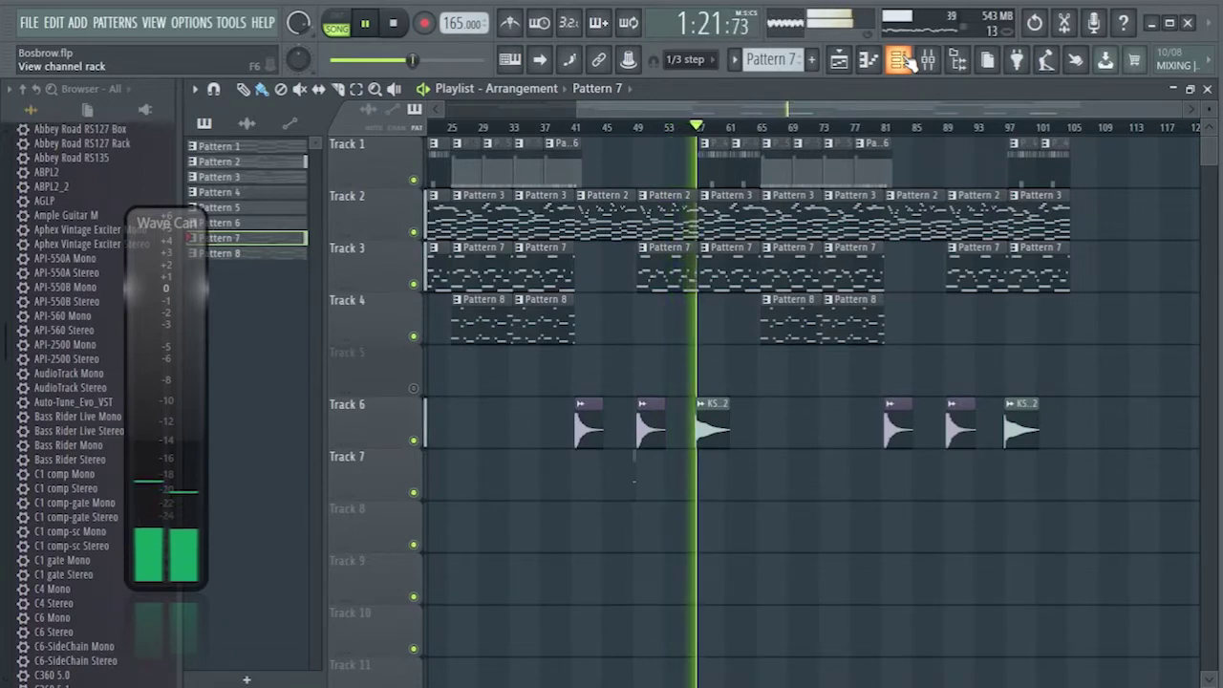
double_click(712, 425)
left_click_drag(586, 239, 586, 256)
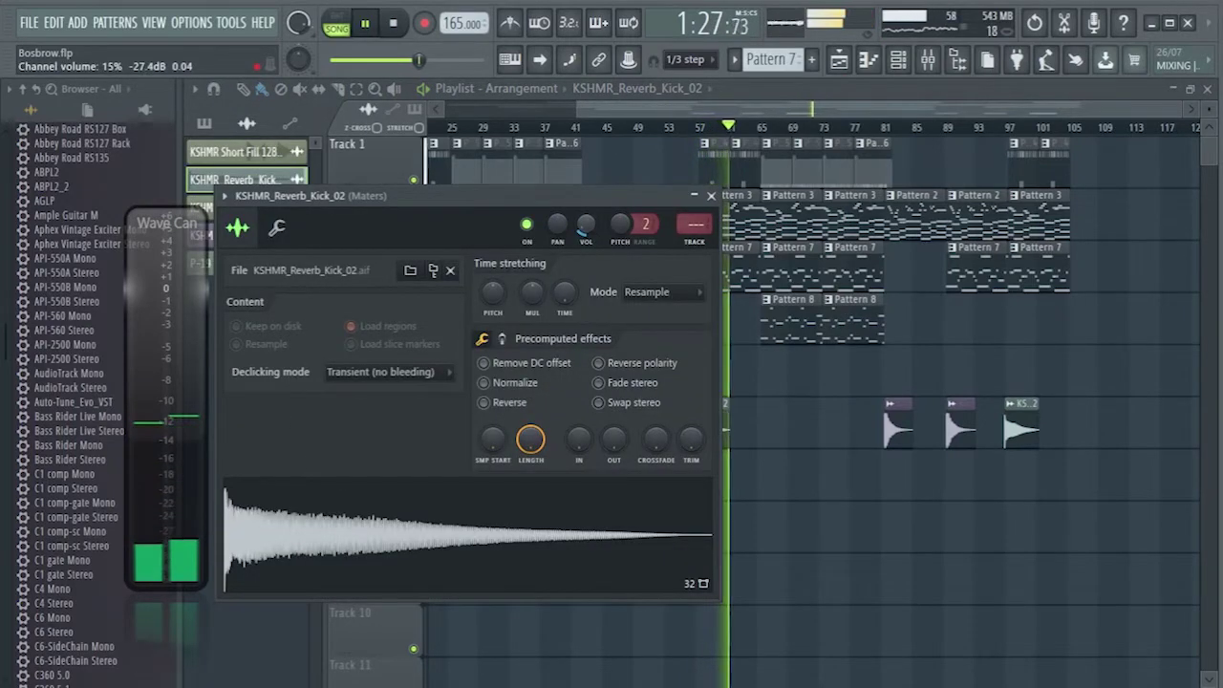
left_click(711, 195)
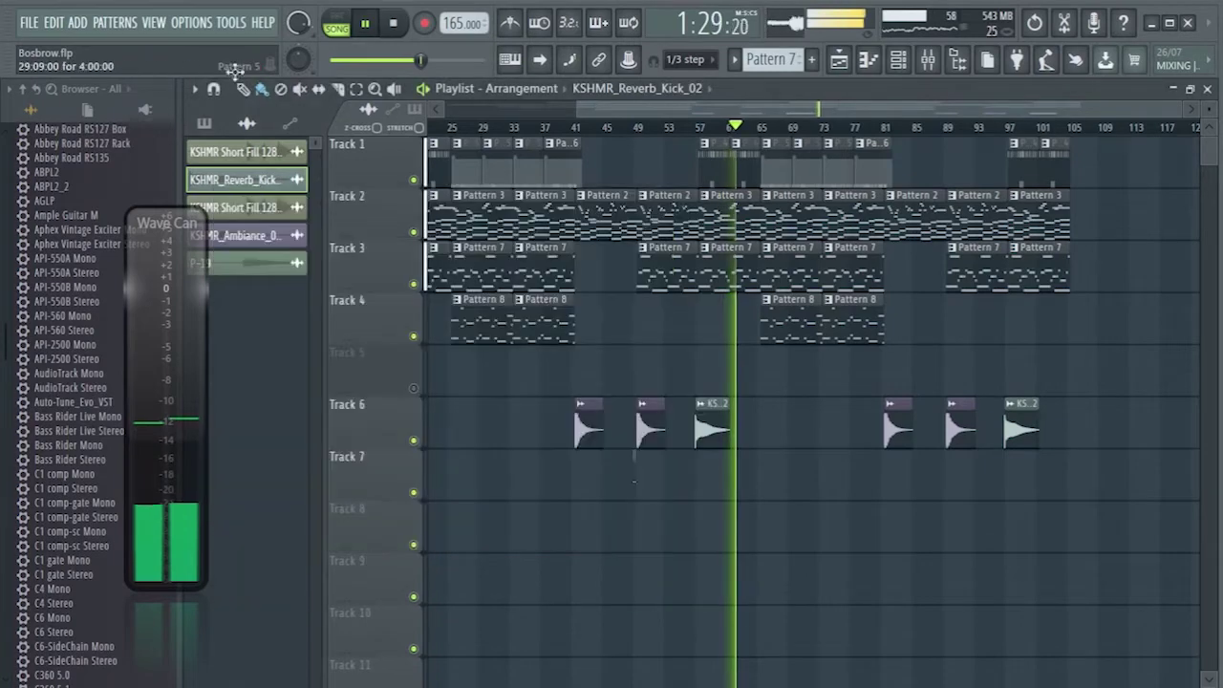
Step: Save the project and move the Wave Candy meter off the browser onto the playlist's track headers
left_click(30, 22)
left_click(52, 109)
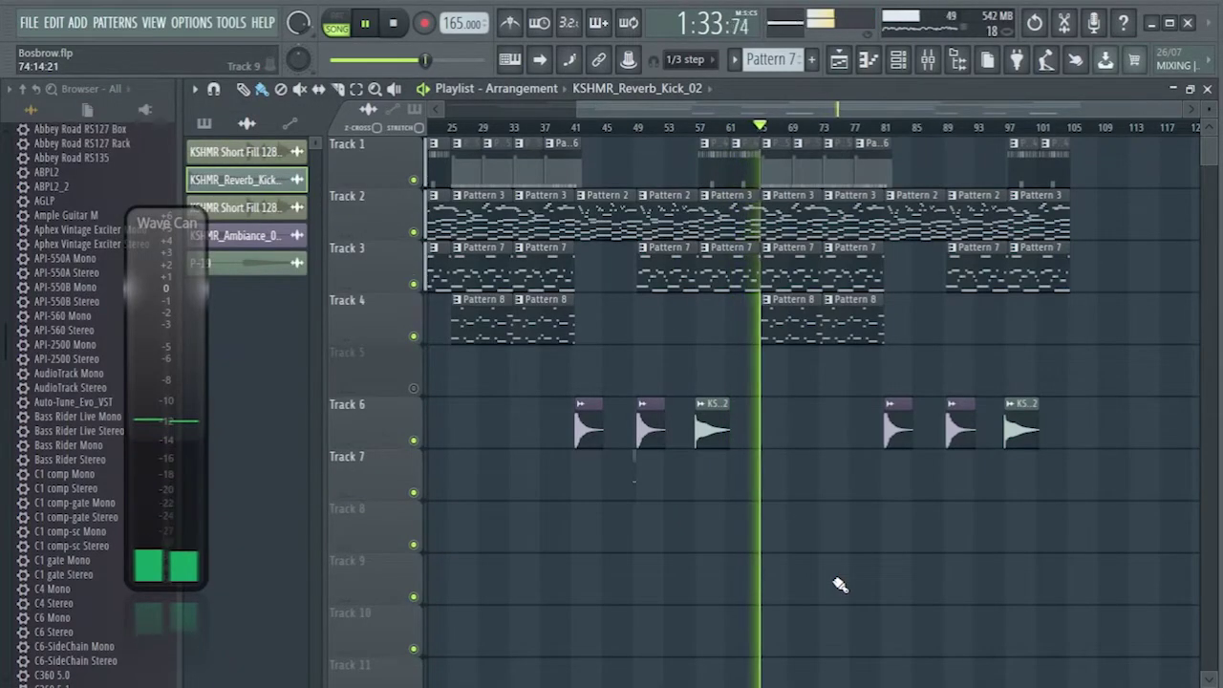
left_click_drag(158, 216, 378, 210)
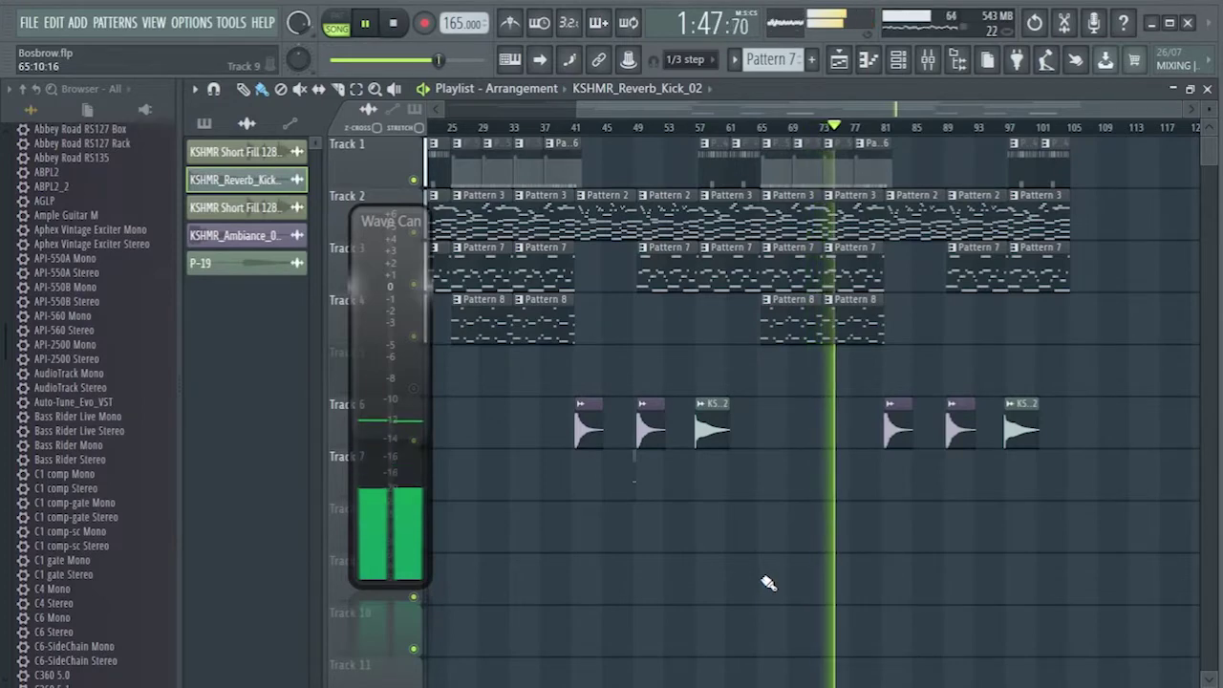
Step: Unlock all playlist tracks from their content without resizing them to the default size
left_click(240, 23)
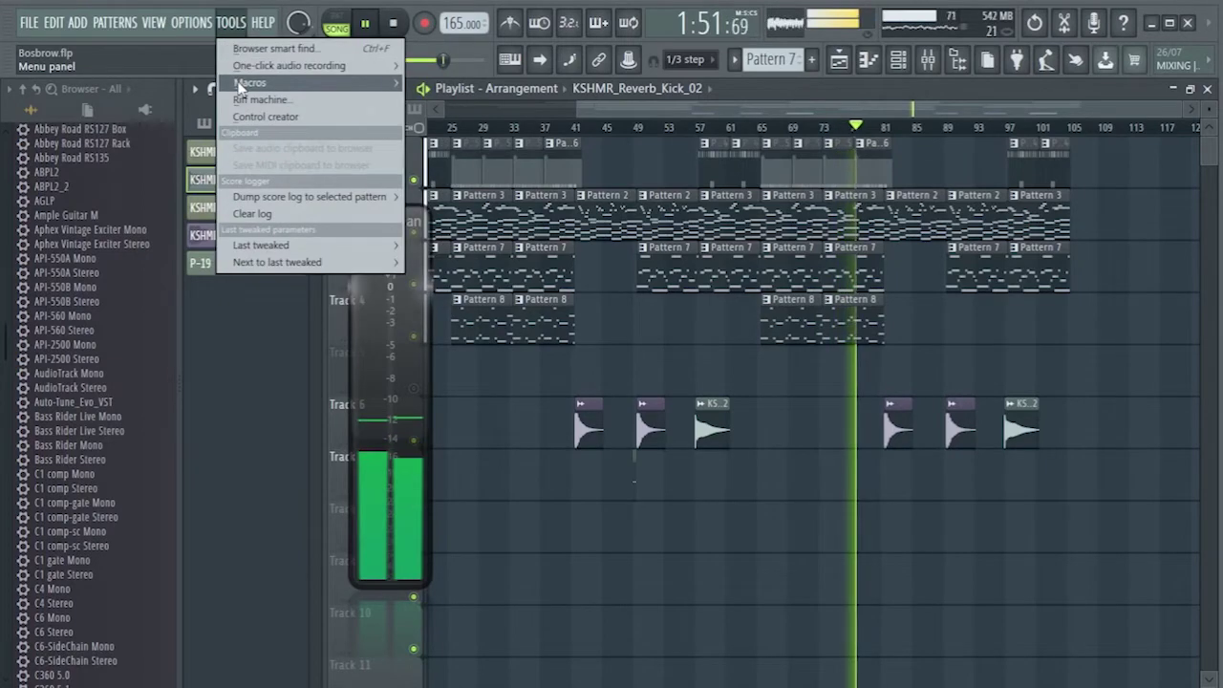
mouse_move(240, 84)
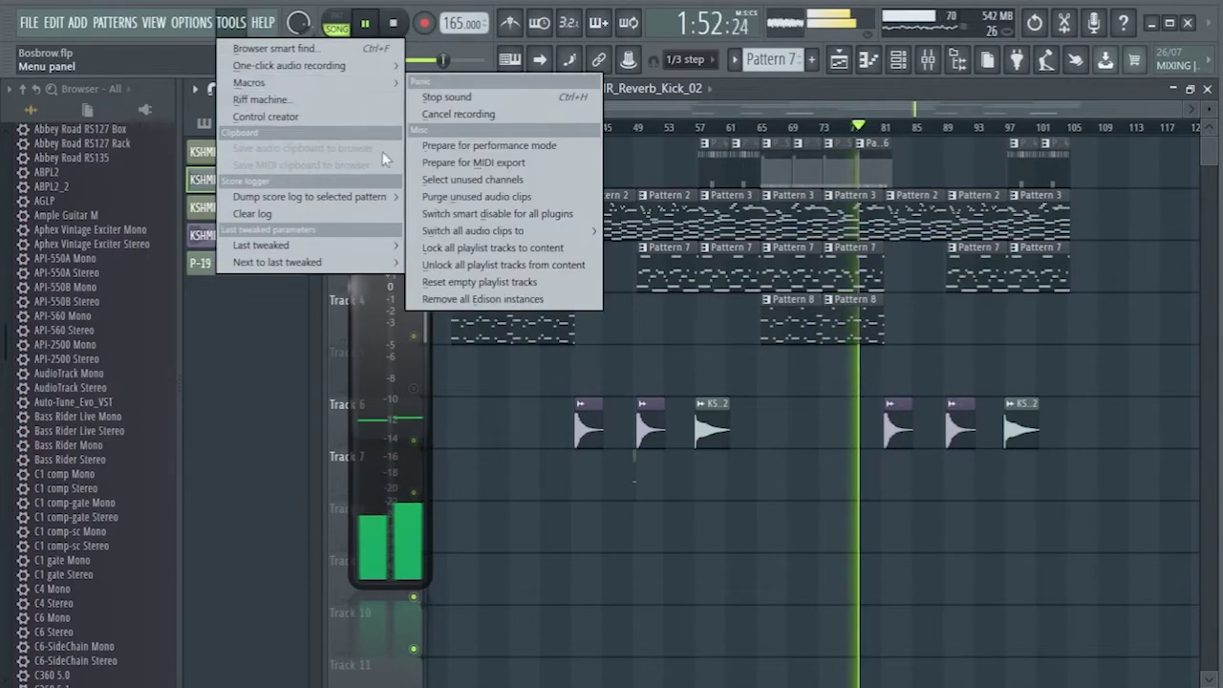
left_click(500, 269)
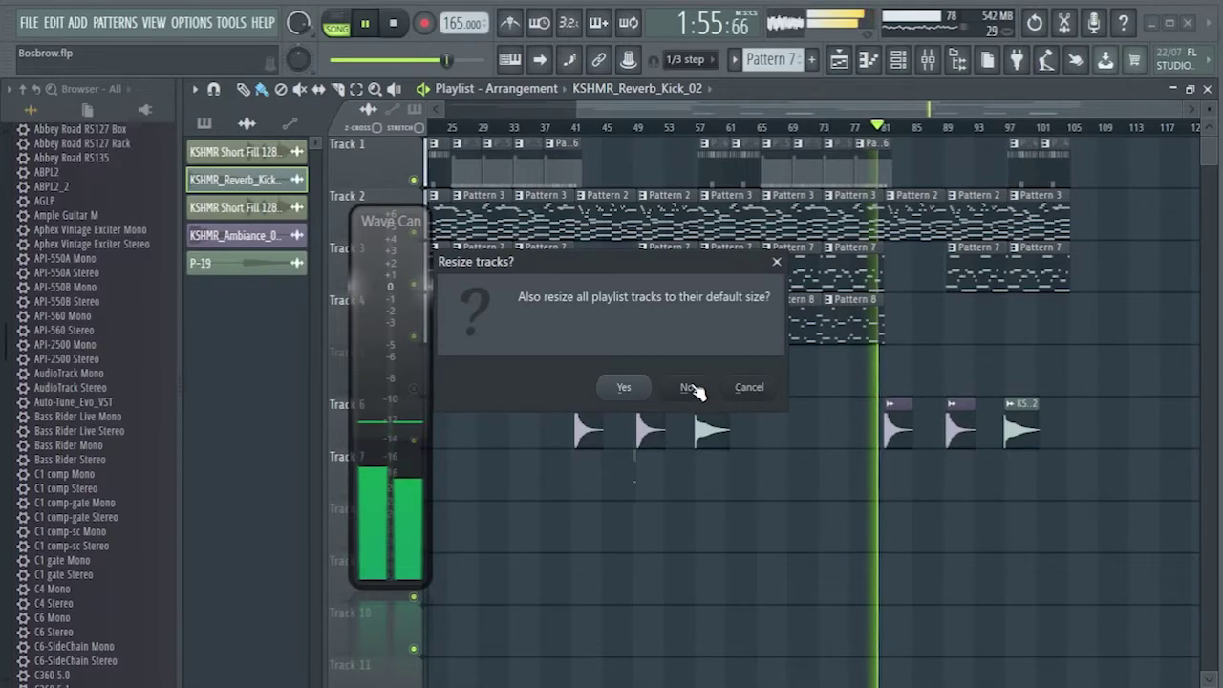
left_click(690, 388)
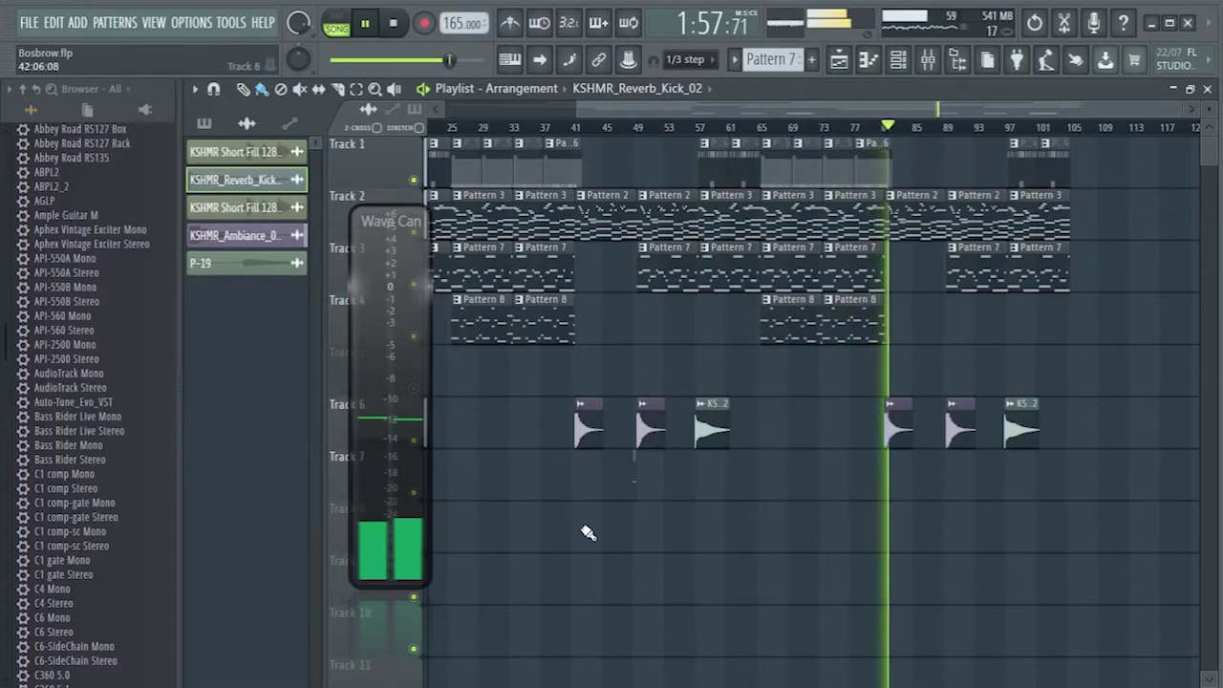
Step: Run the macro that purges unused audio clips from the project
left_click(232, 23)
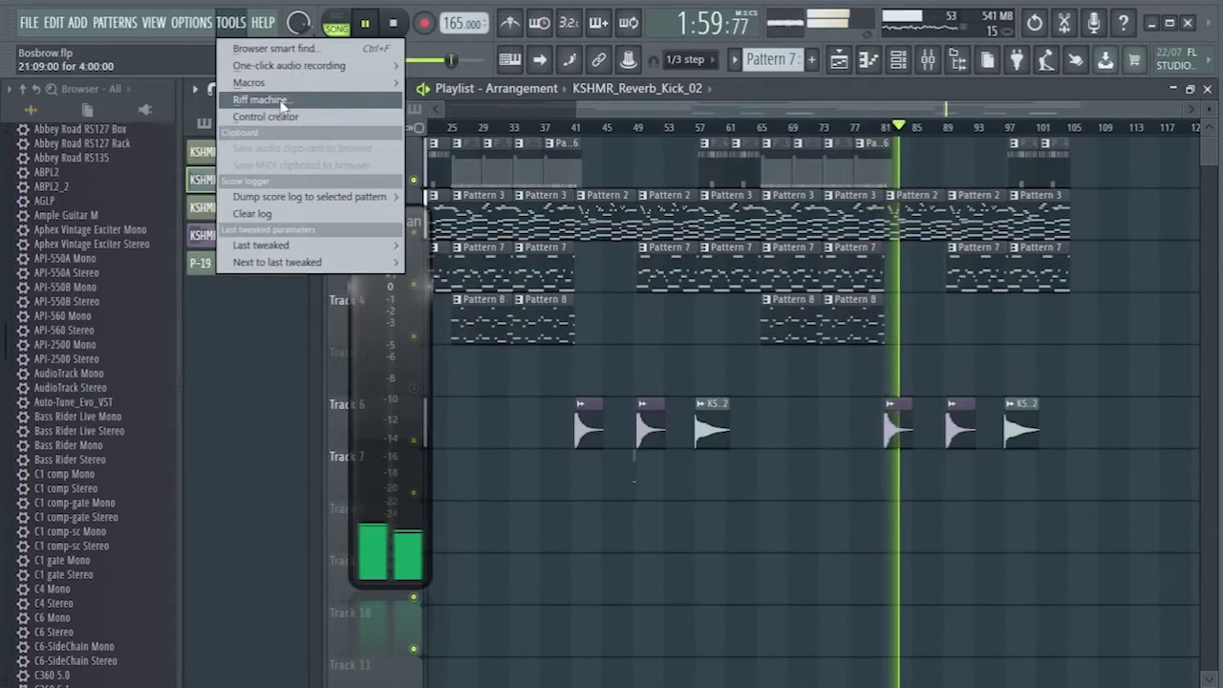
mouse_move(277, 82)
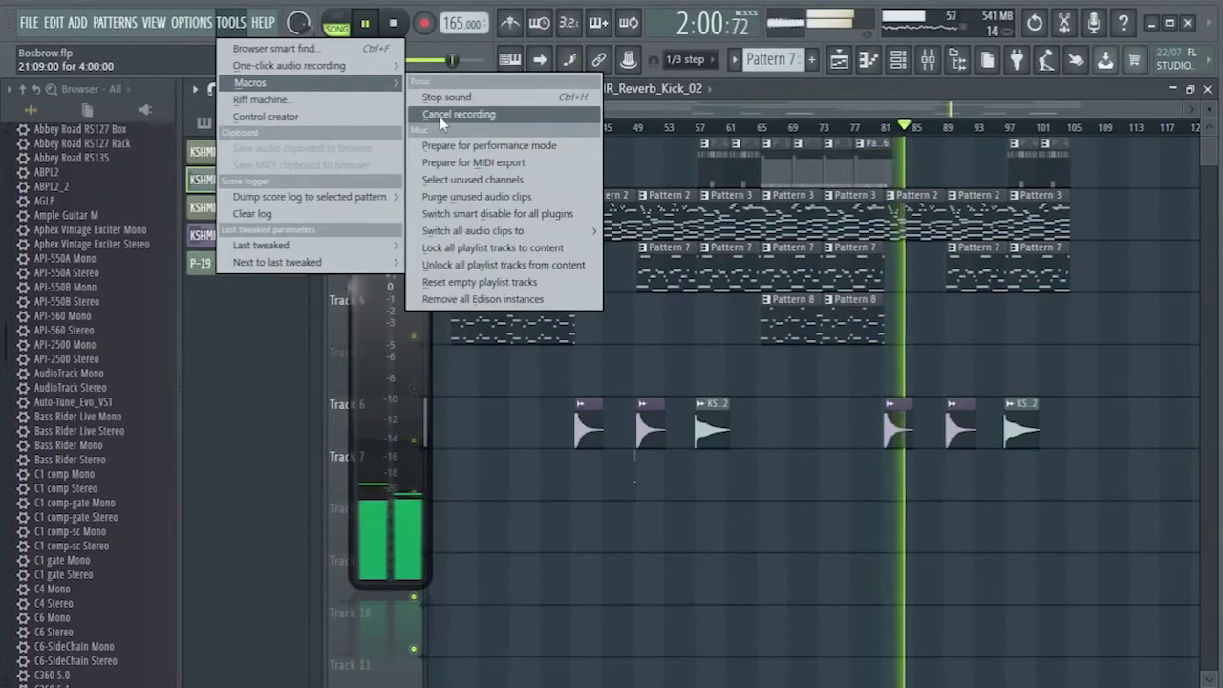
left_click(541, 196)
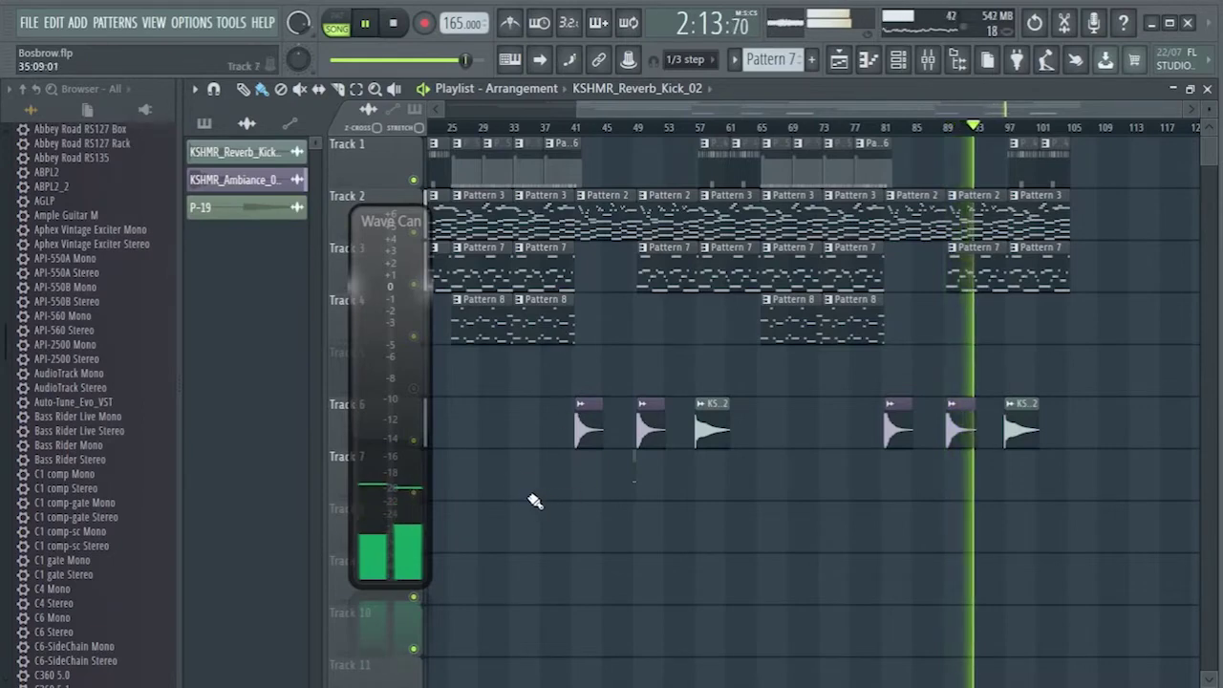
Step: Let the arrangement play to its end, save the project and stop playback
scroll(533, 501, "down", 4)
scroll(530, 501, "up", 4)
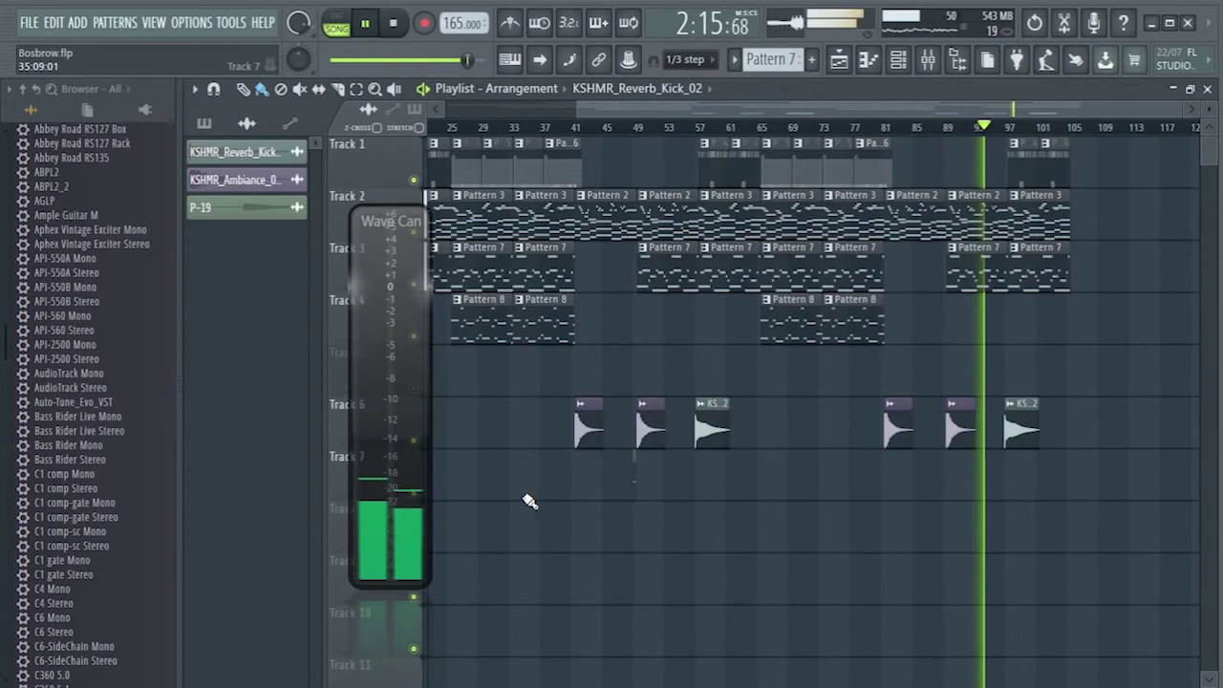
scroll(619, 392, "down", 2)
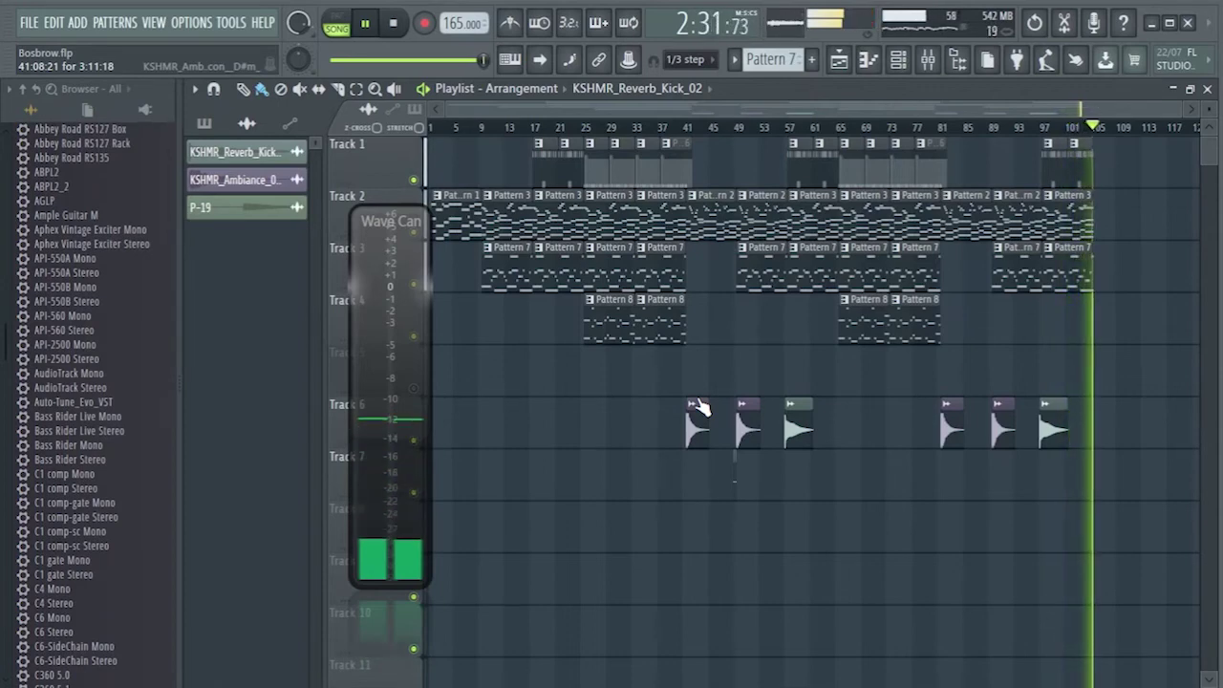
key("ctrl+s")
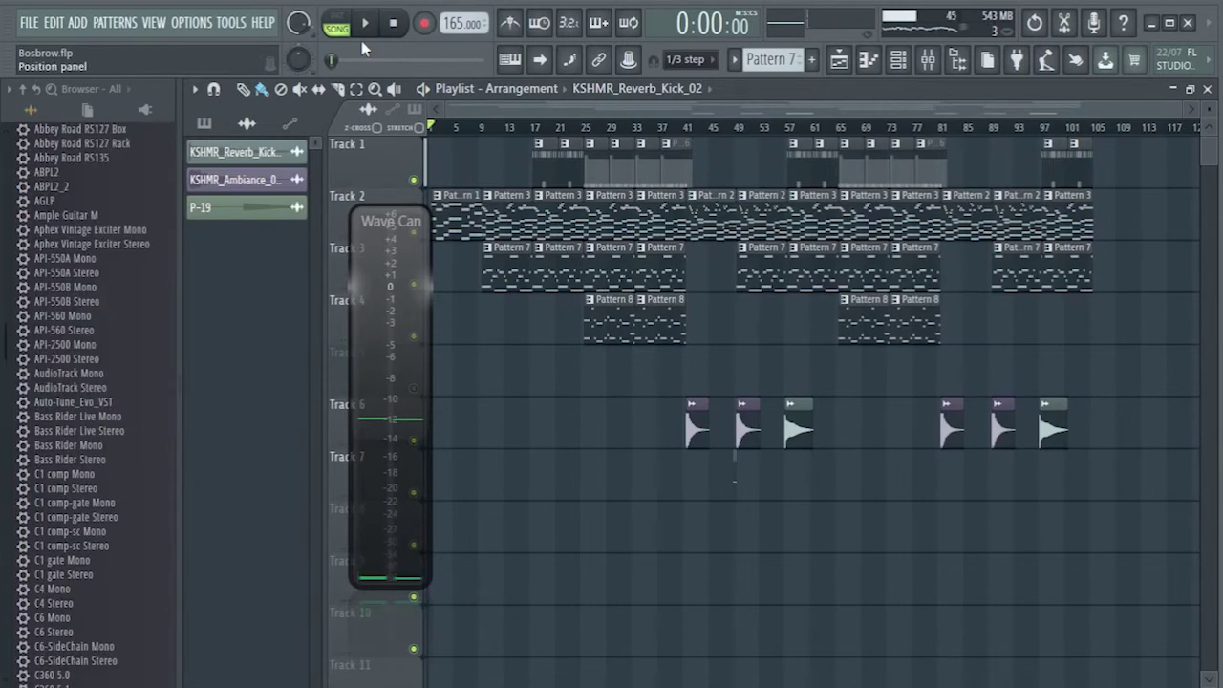